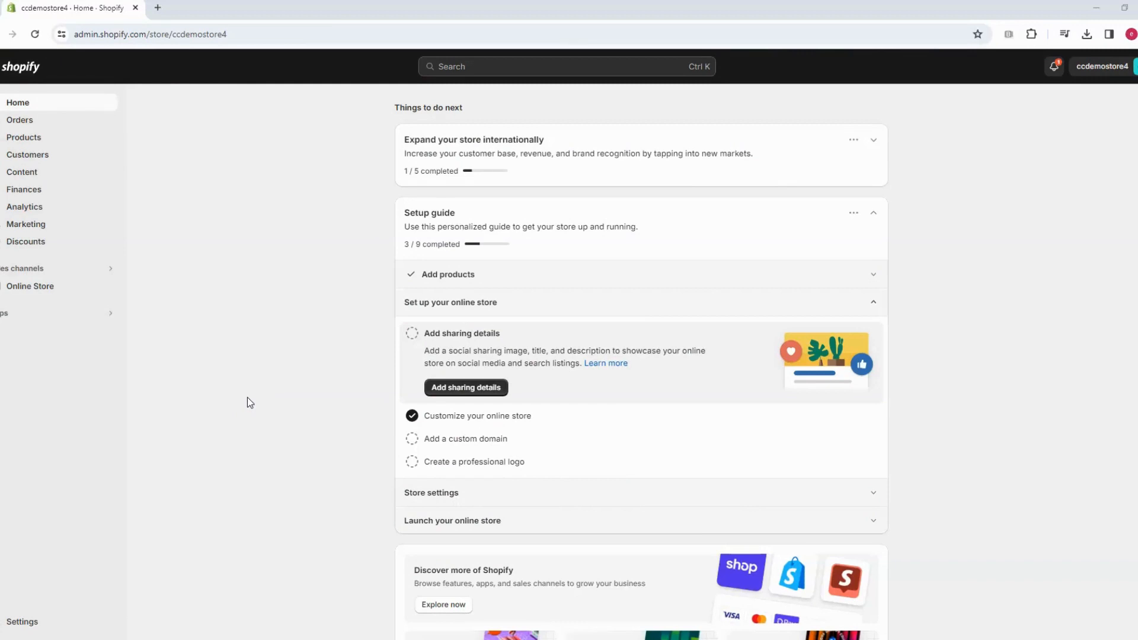
# Open the My Online Fashion Store app from the store's installed apps
pyautogui.click(253, 363)
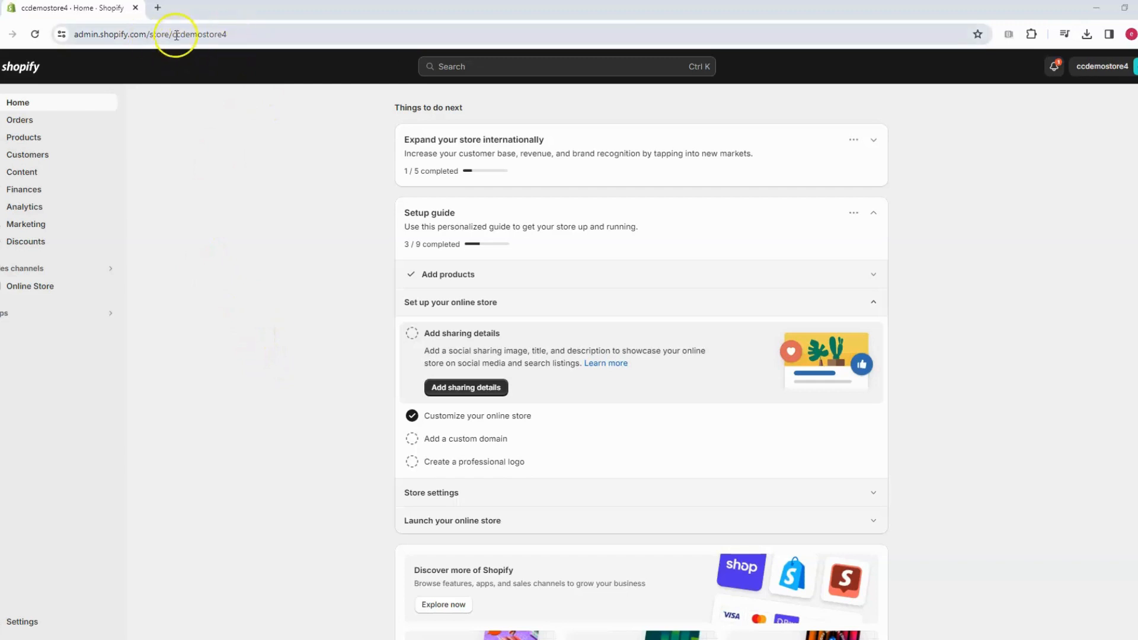
pyautogui.click(55, 315)
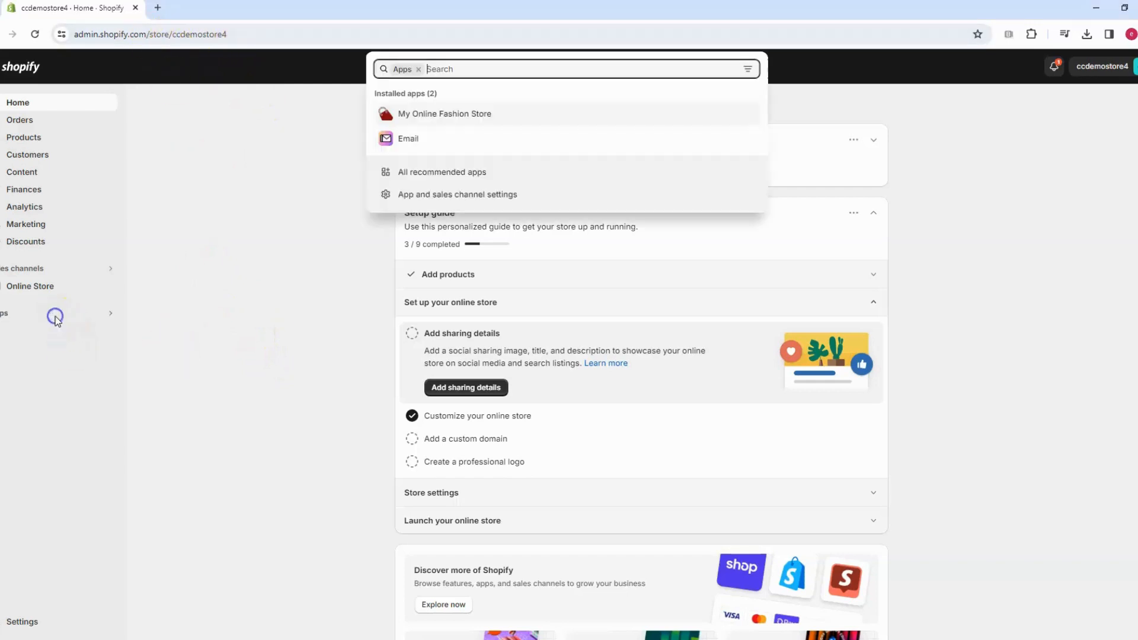
pyautogui.click(437, 116)
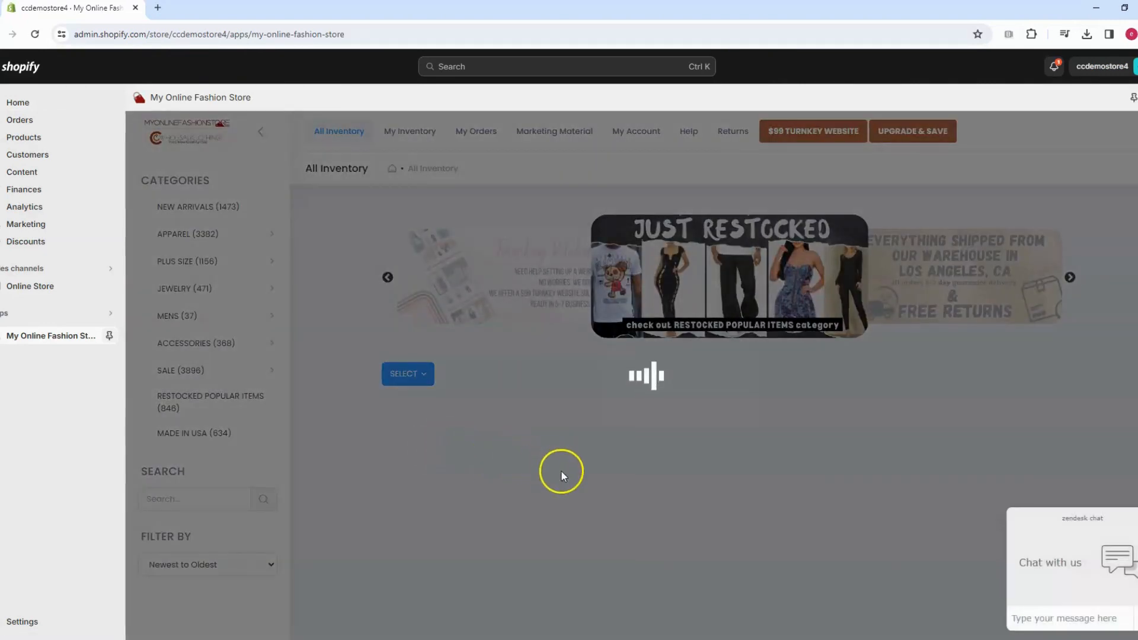
# Open the detailed view of the blue Sleeveless Deep V Low Back Bow Maxi Dress in the inventory
pyautogui.scroll(-4, 555, 468)
pyautogui.scroll(-2, 553, 465)
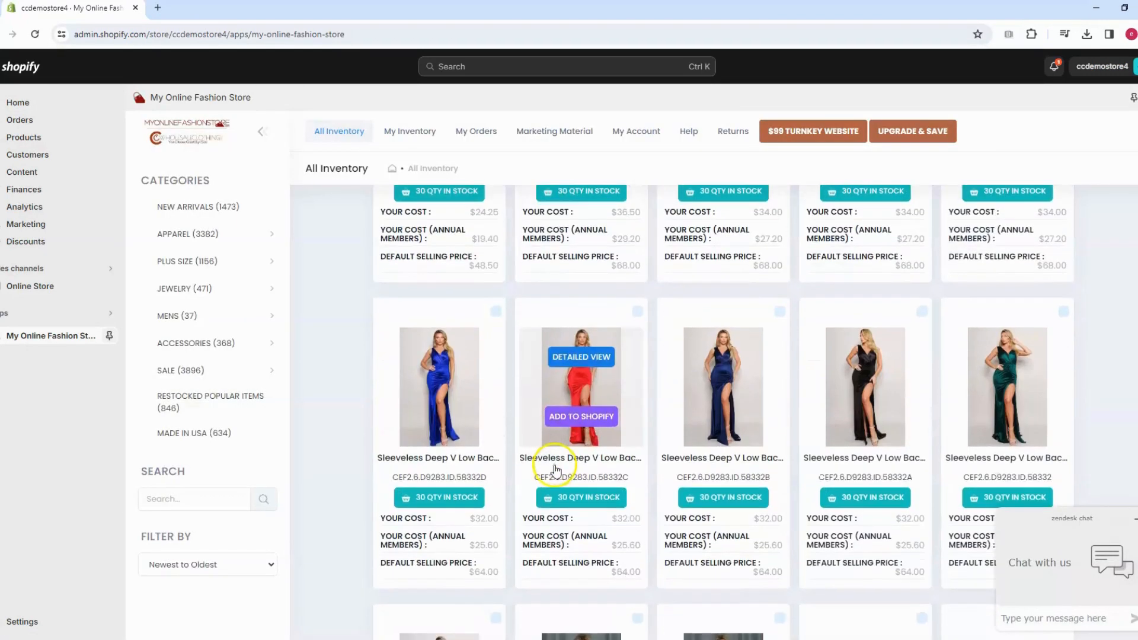
pyautogui.moveTo(476, 343)
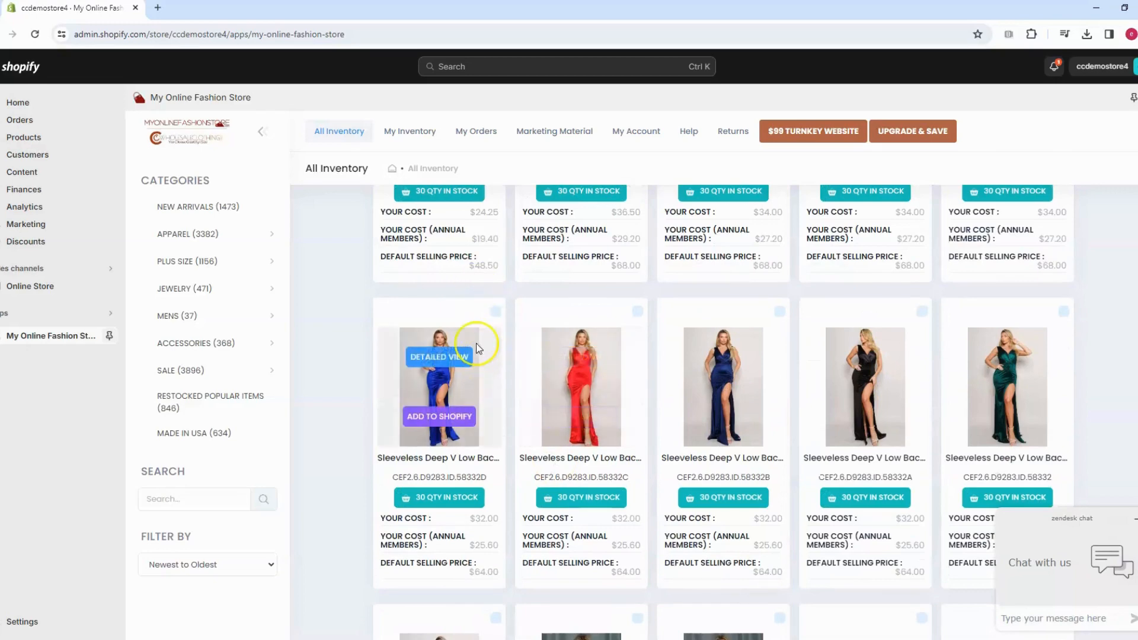
pyautogui.click(442, 358)
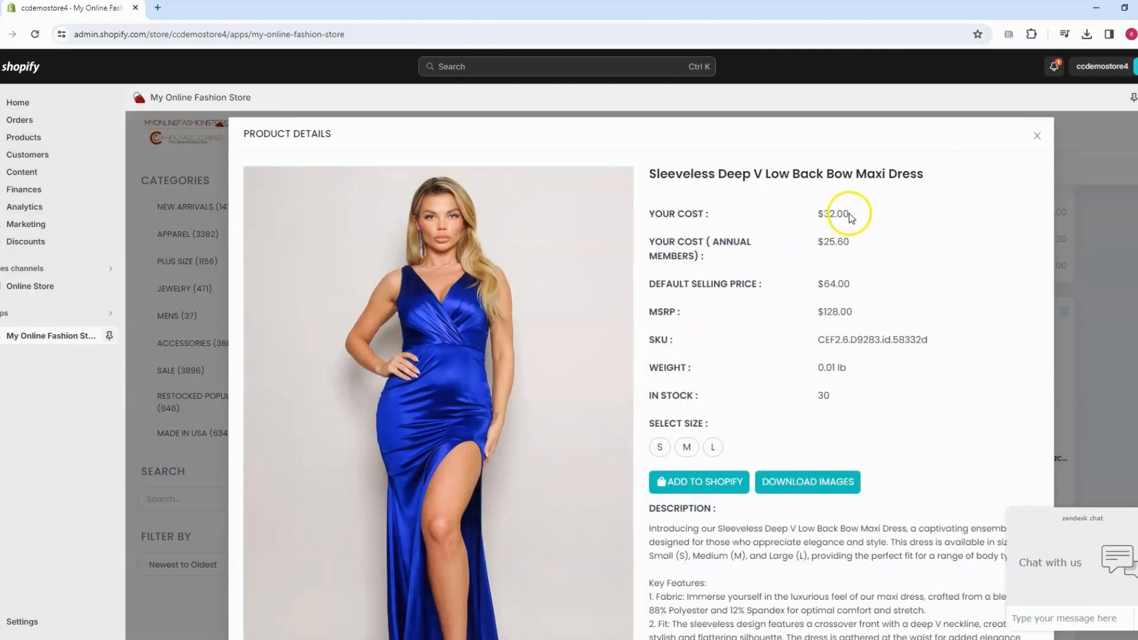
# Examine the dress's cost, annual member cost, default selling price and MSRP, and close the product details
pyautogui.moveTo(851, 218); pyautogui.dragTo(815, 214)
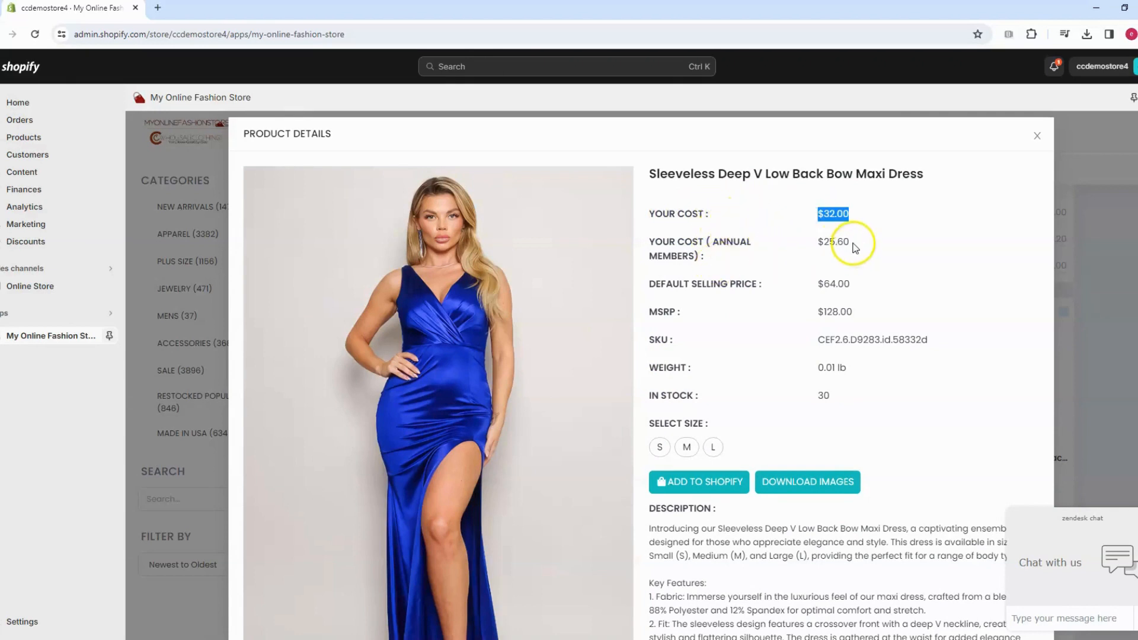
pyautogui.moveTo(856, 248); pyautogui.dragTo(823, 243)
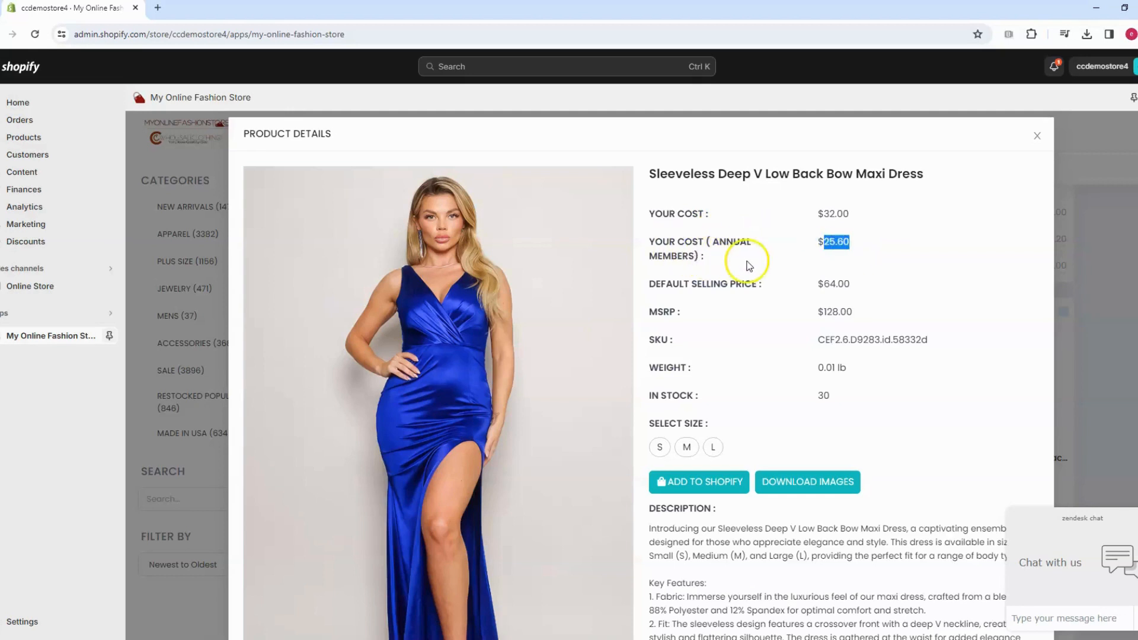
pyautogui.click(784, 258)
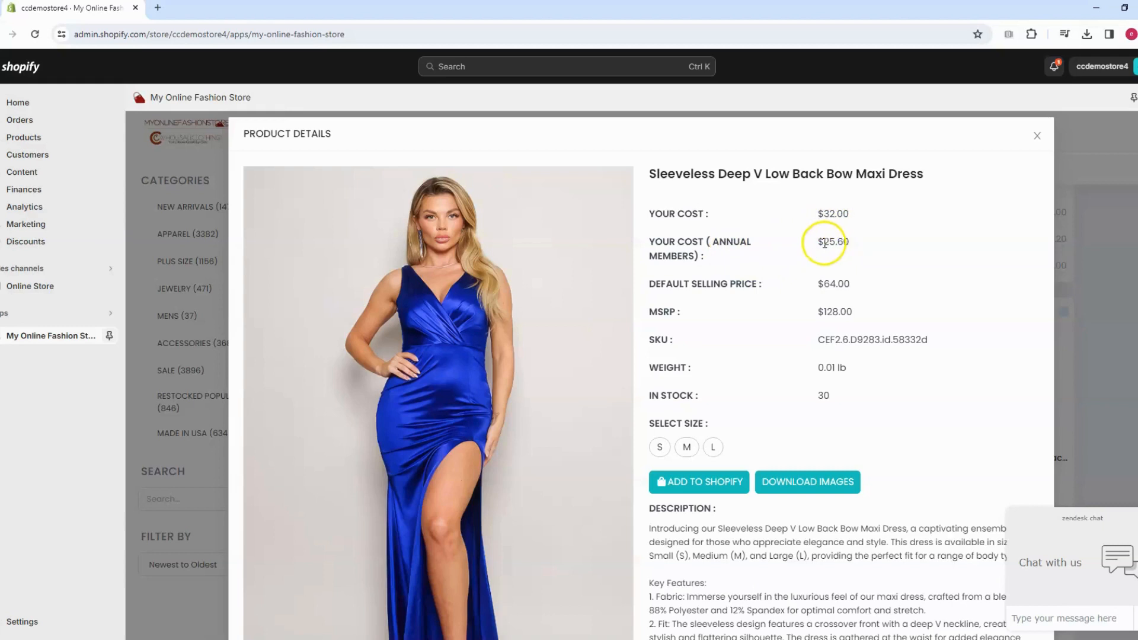
pyautogui.moveTo(824, 244); pyautogui.dragTo(851, 246)
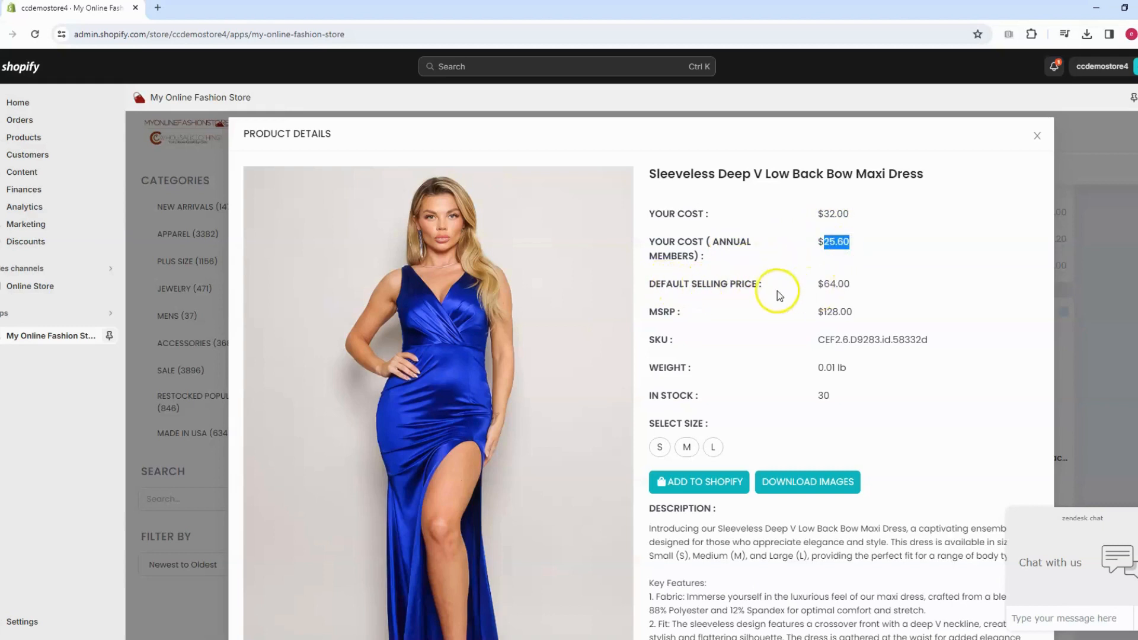
pyautogui.click(825, 287)
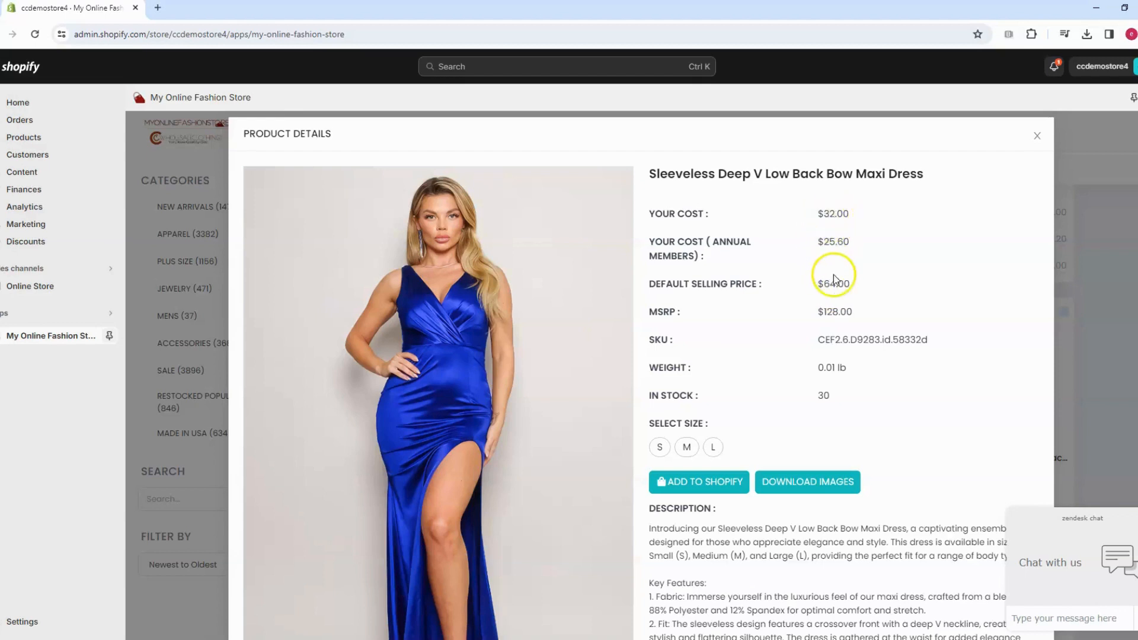
pyautogui.moveTo(656, 214); pyautogui.dragTo(704, 214)
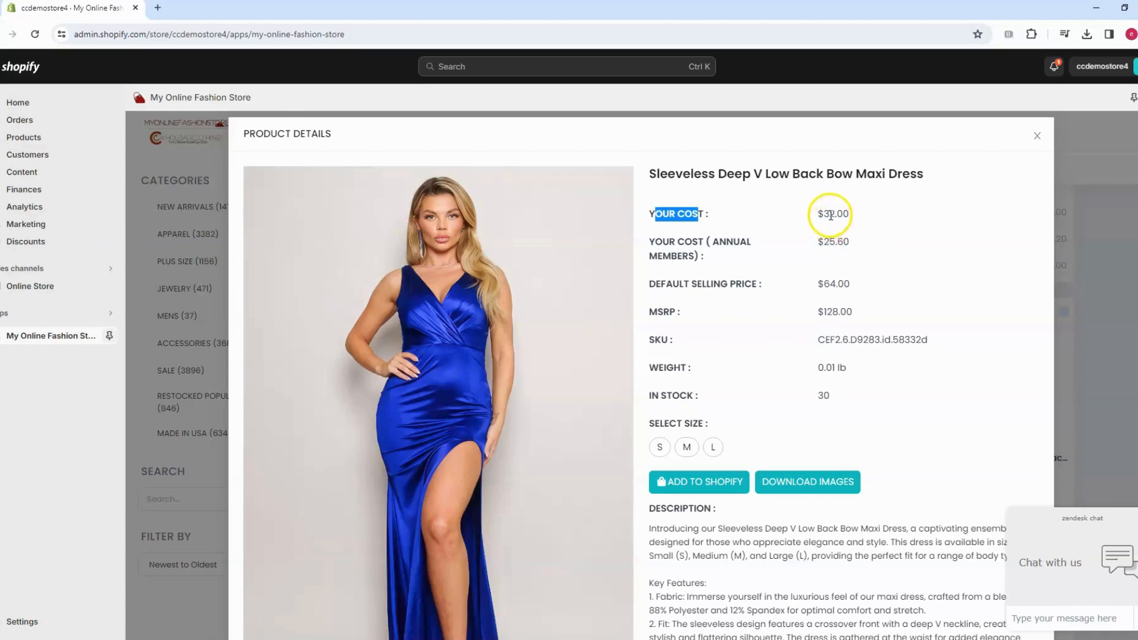
pyautogui.doubleClick(831, 214)
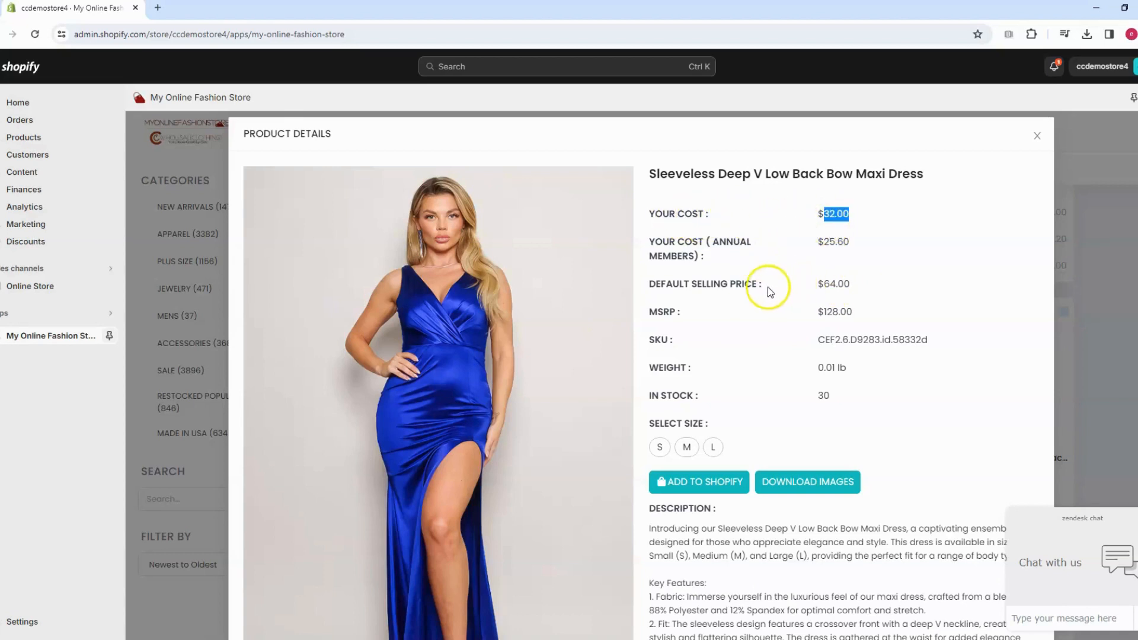
pyautogui.click(818, 287)
pyautogui.moveTo(818, 288); pyautogui.dragTo(850, 288)
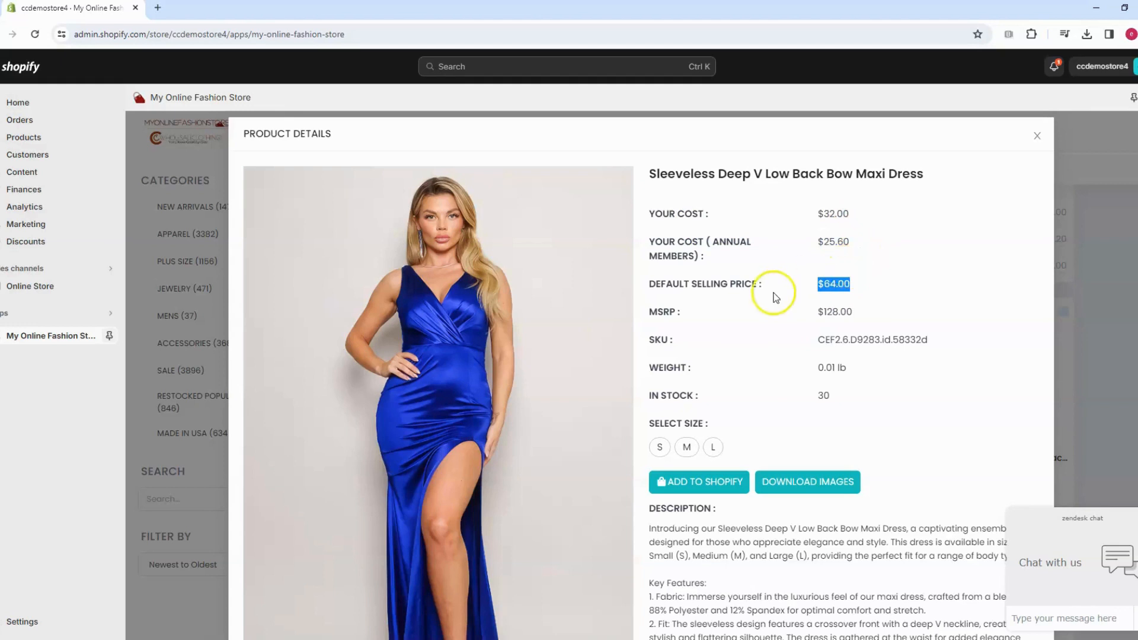
pyautogui.click(710, 322)
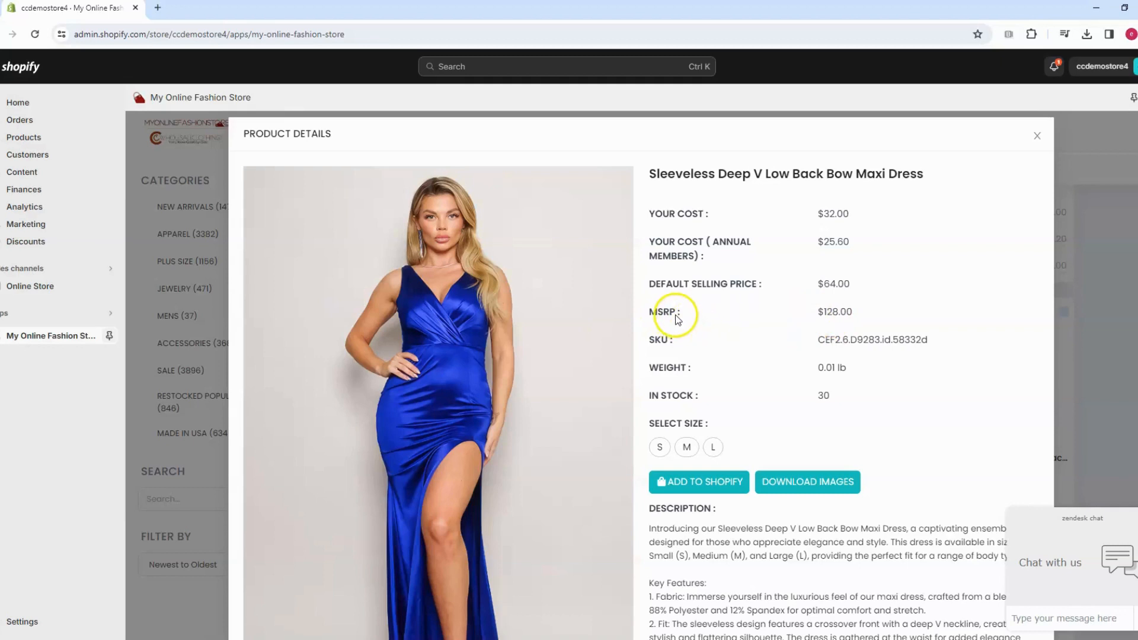
pyautogui.moveTo(854, 314); pyautogui.dragTo(812, 312)
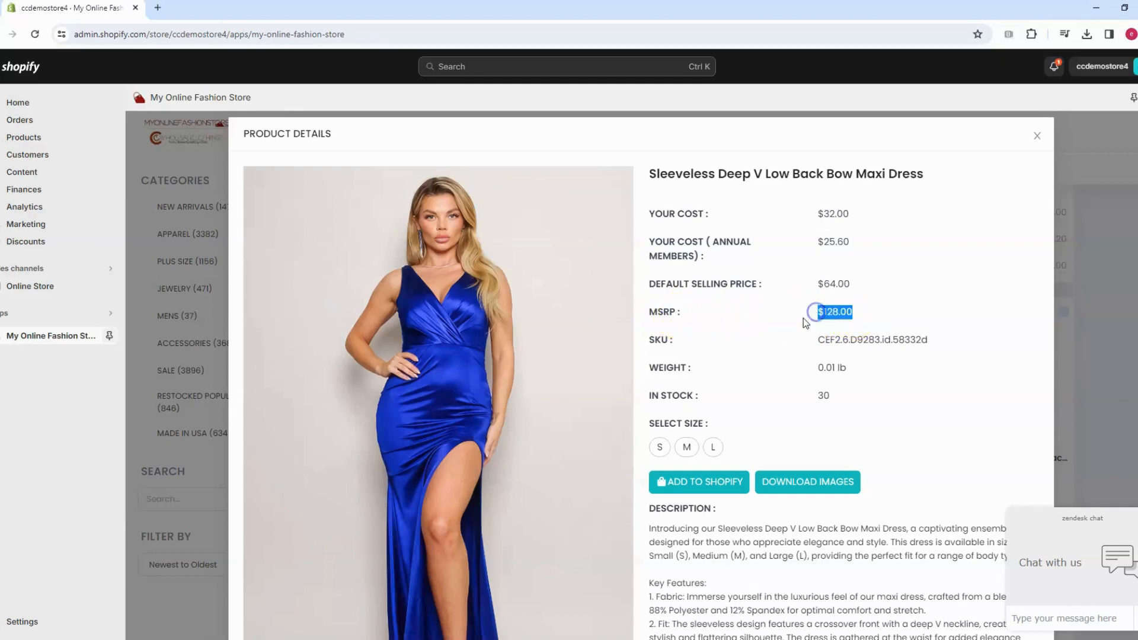
pyautogui.click(668, 285)
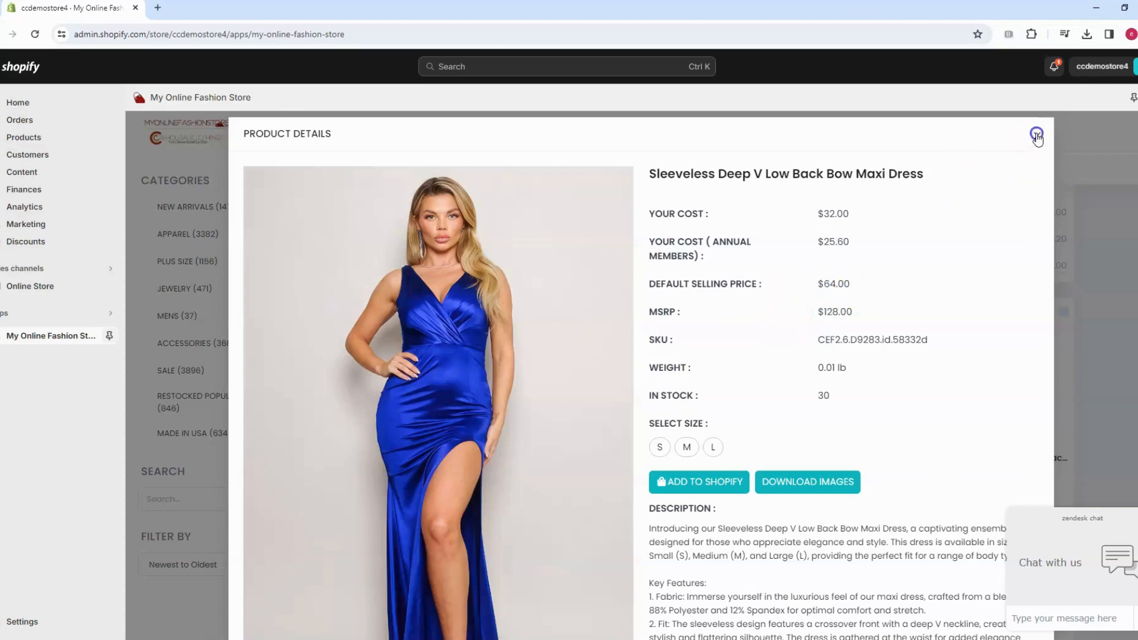
pyautogui.click(1036, 135)
# Check the cost, annual member cost and default selling price on the blue maxi dress's inventory card
pyautogui.scroll(-1, 501, 400)
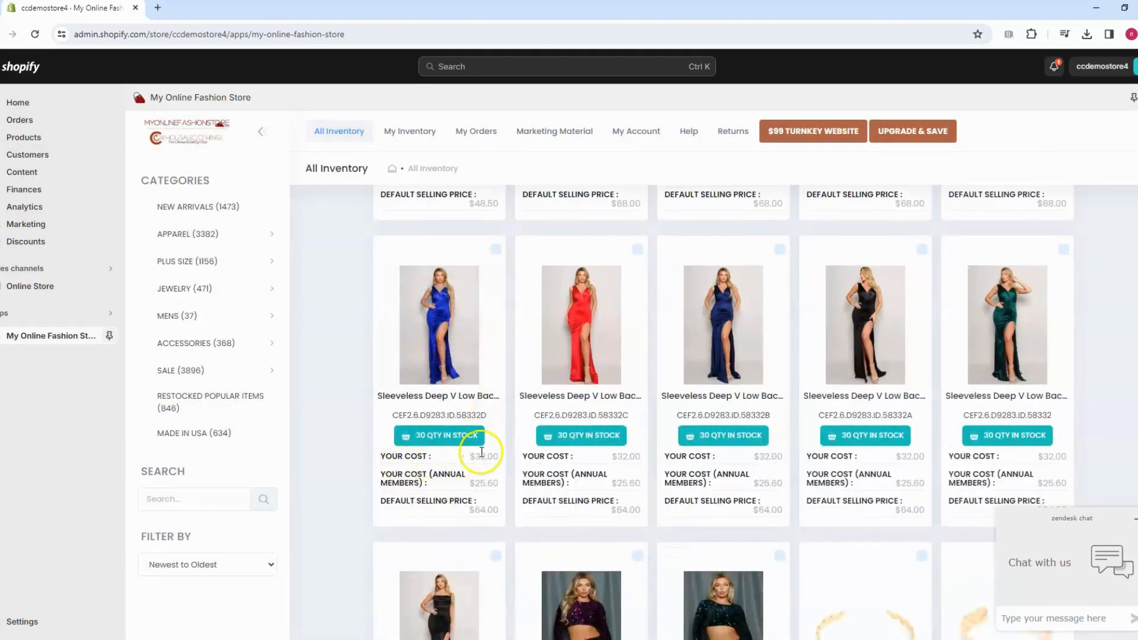
pyautogui.moveTo(385, 457); pyautogui.dragTo(449, 461)
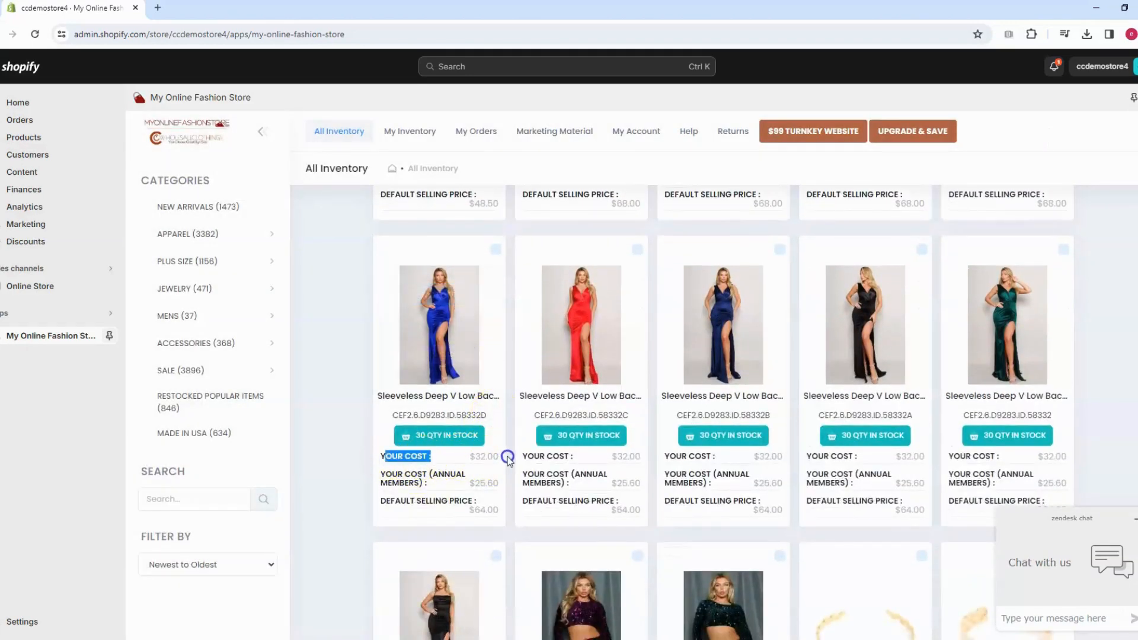
pyautogui.moveTo(380, 474); pyautogui.dragTo(493, 486)
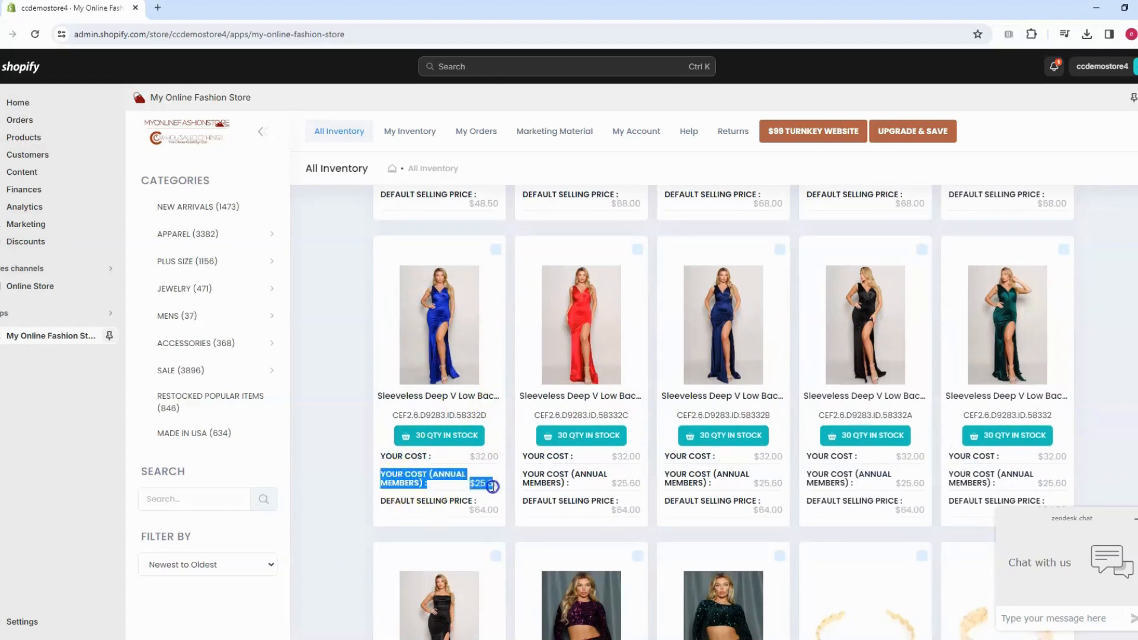
pyautogui.moveTo(386, 501); pyautogui.dragTo(494, 507)
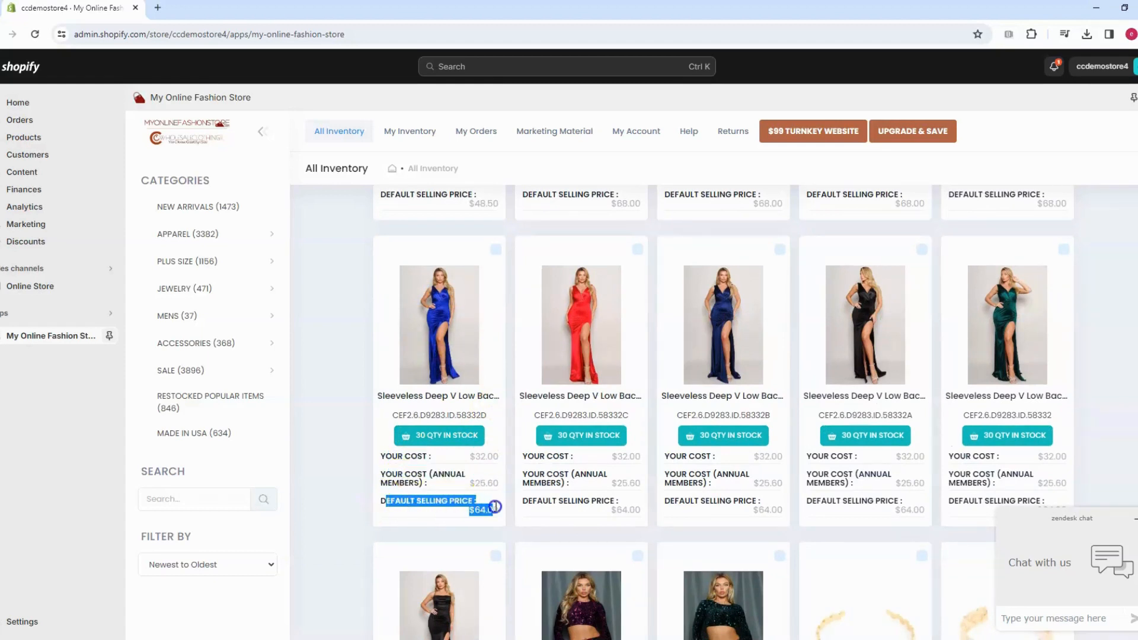
pyautogui.click(499, 510)
pyautogui.scroll(1, 501, 355)
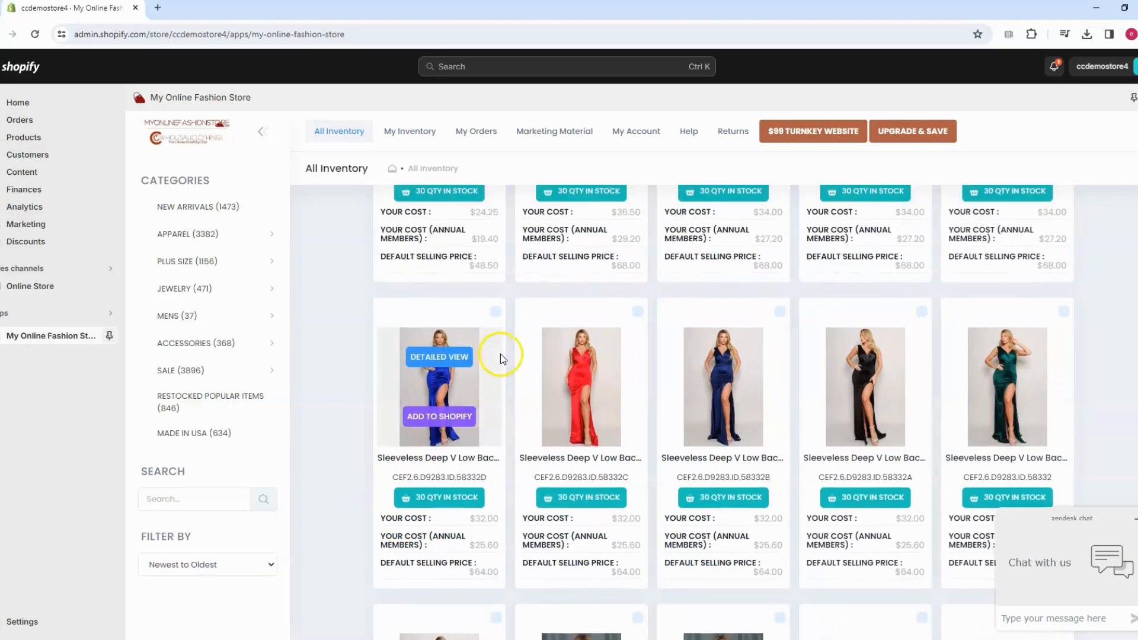
# Review the collection and markup options for the blue maxi dress and add it to Shopify with the default settings
pyautogui.moveTo(481, 356)
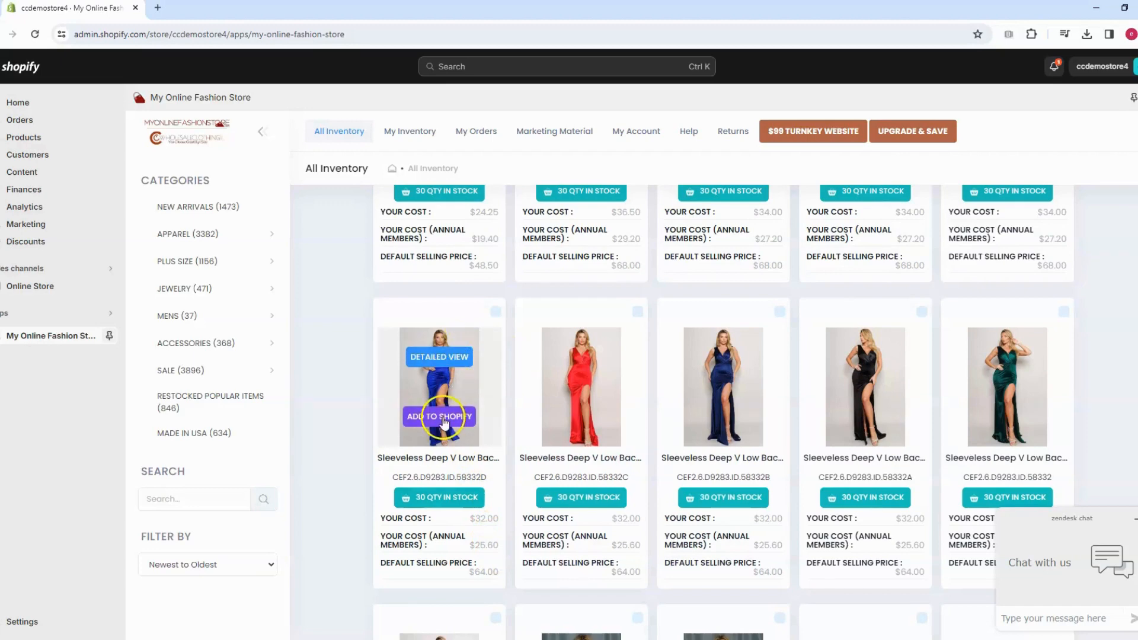
pyautogui.click(443, 417)
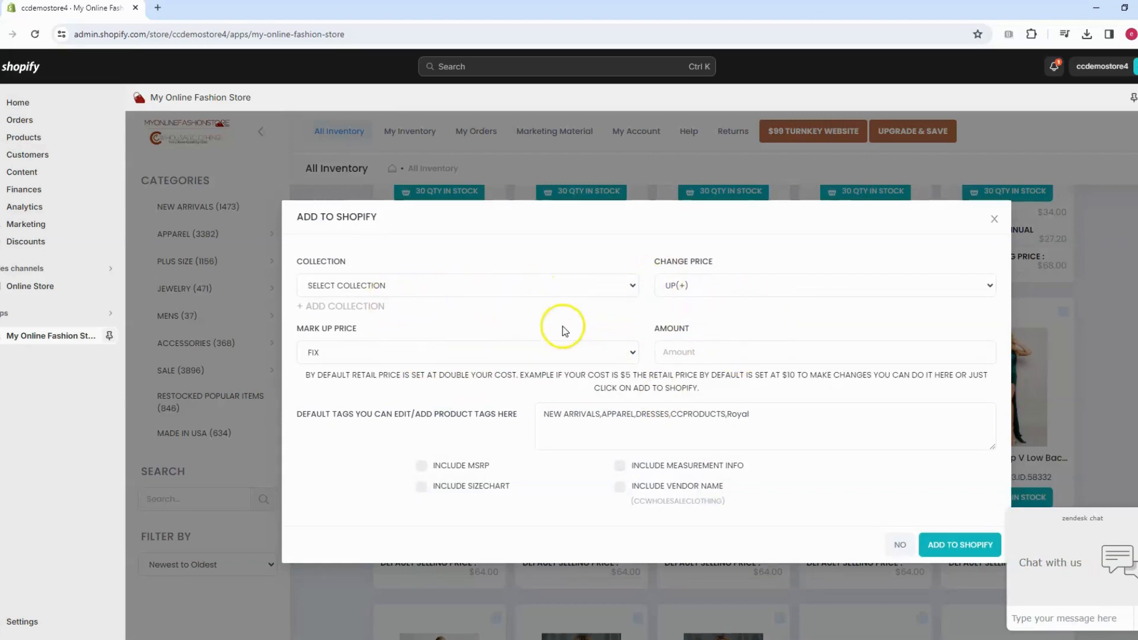
pyautogui.click(328, 290)
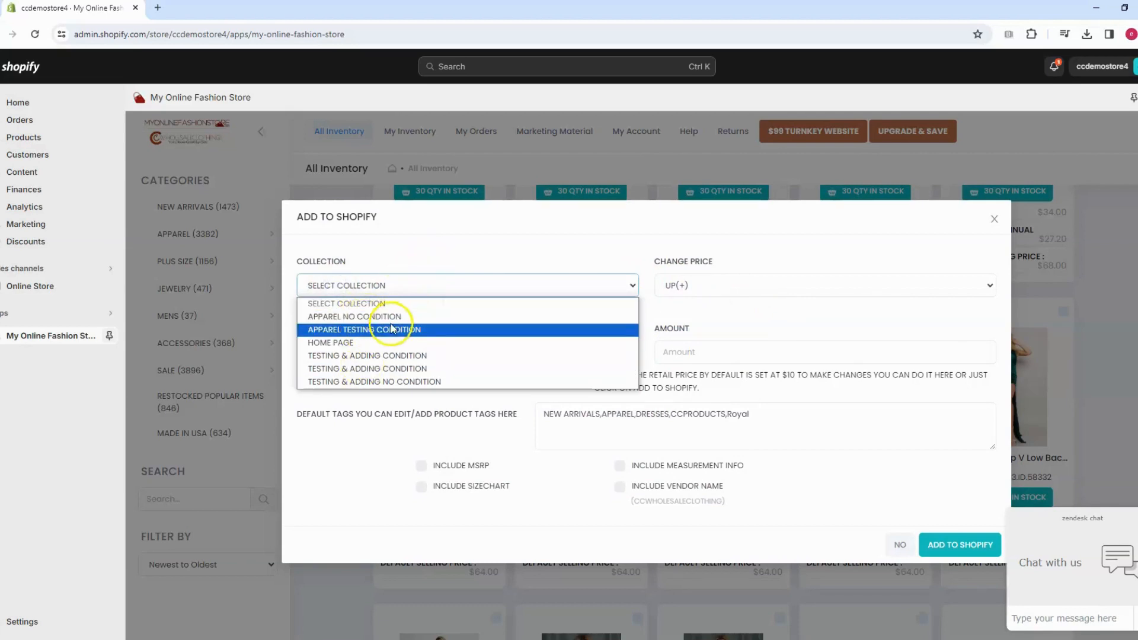
pyautogui.click(481, 257)
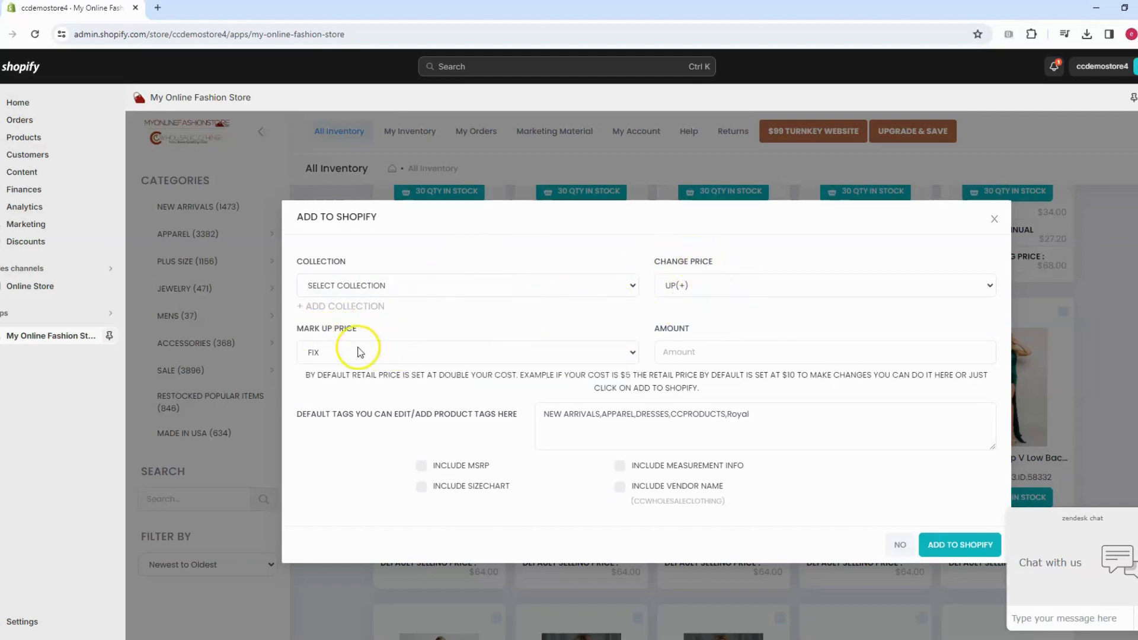
pyautogui.click(333, 357)
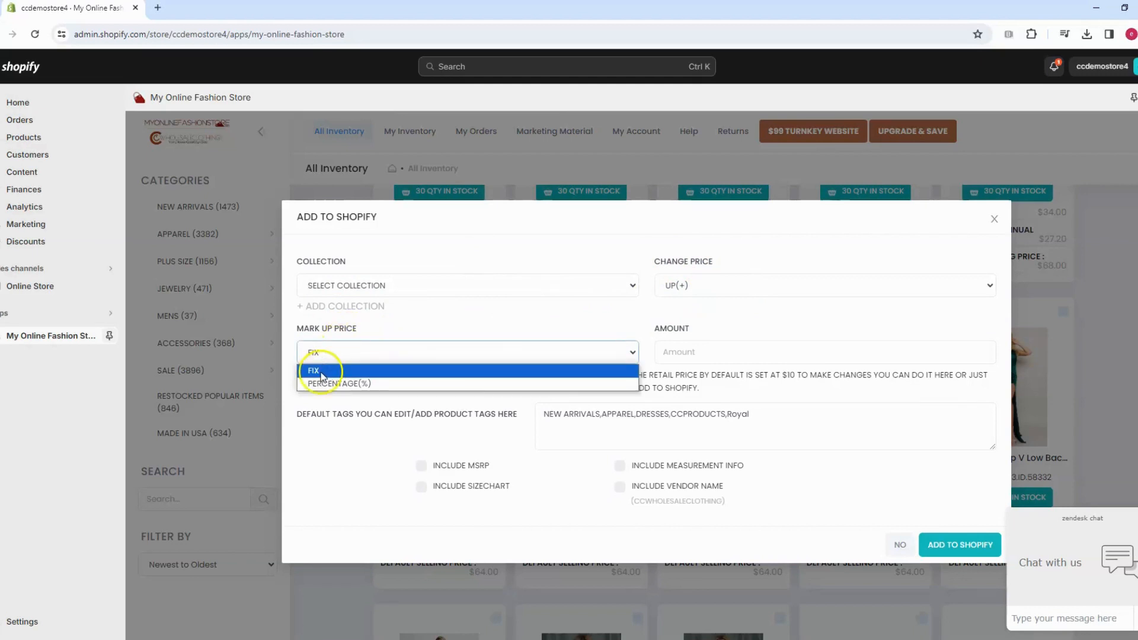
pyautogui.click(586, 330)
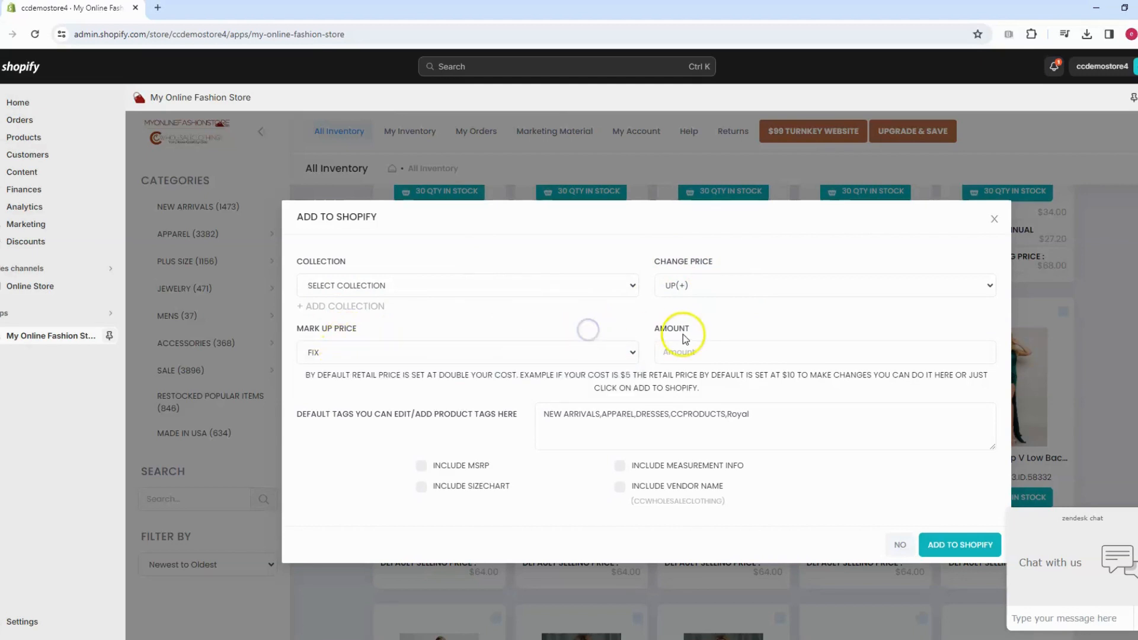
pyautogui.click(679, 352)
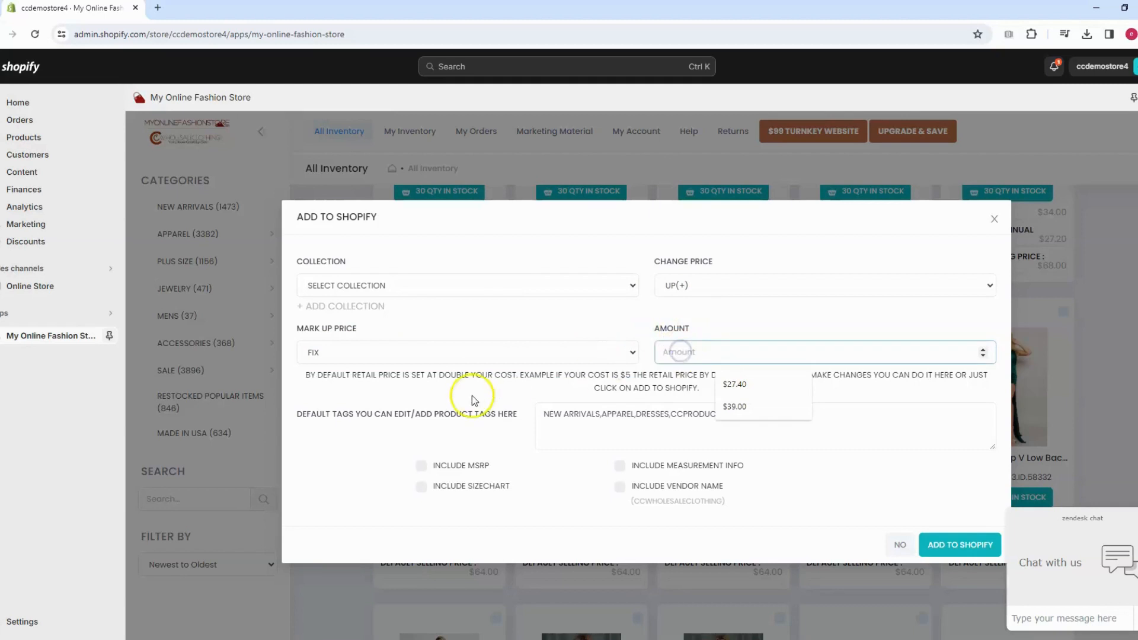
pyautogui.click(376, 393)
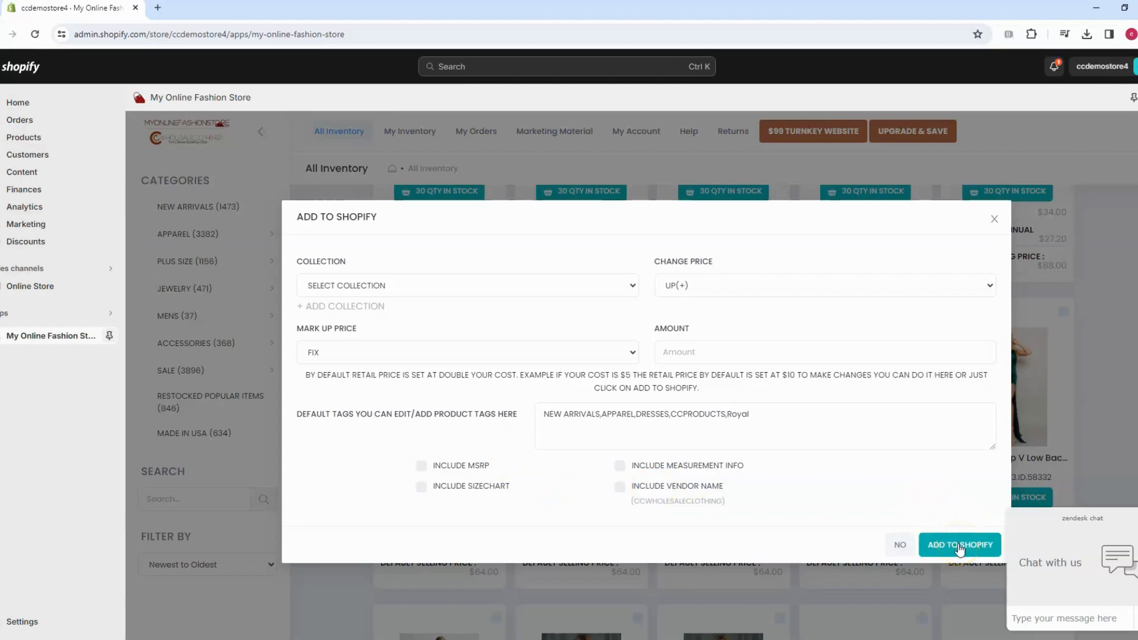
pyautogui.click(959, 548)
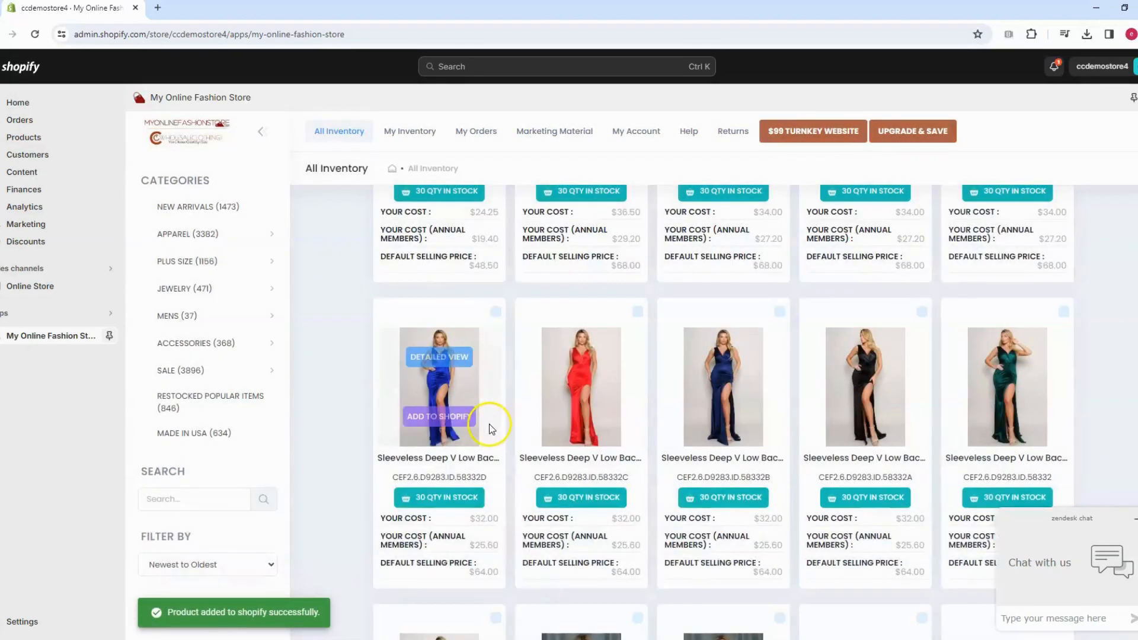
# Open the store's product list and sort it by creation date, newest first
pyautogui.scroll(-1, 387, 513)
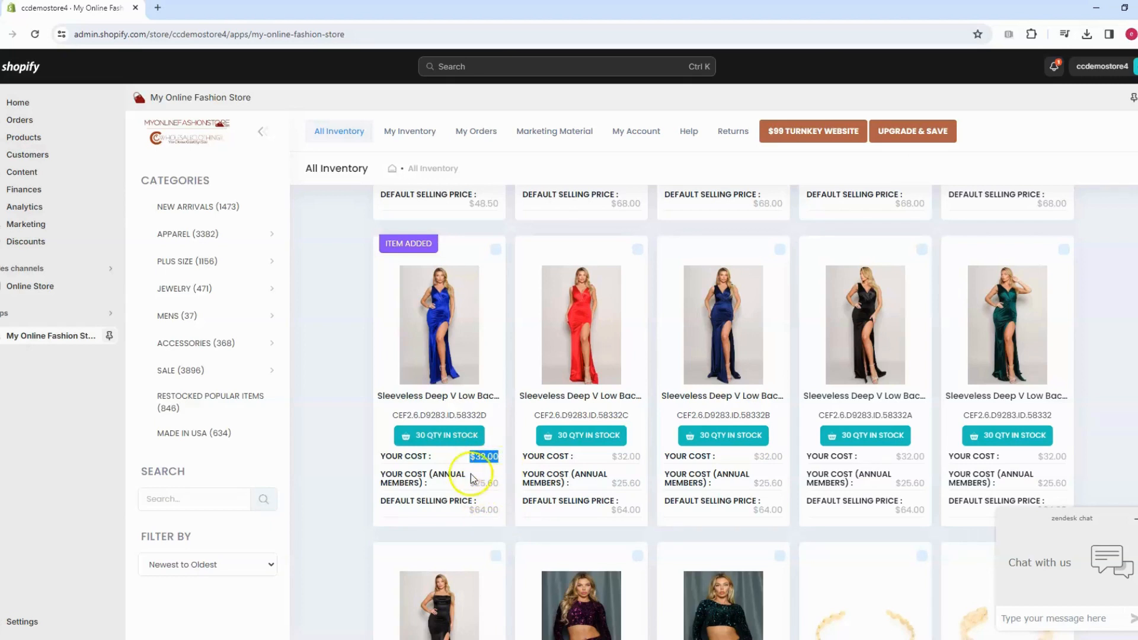
pyautogui.click(41, 138)
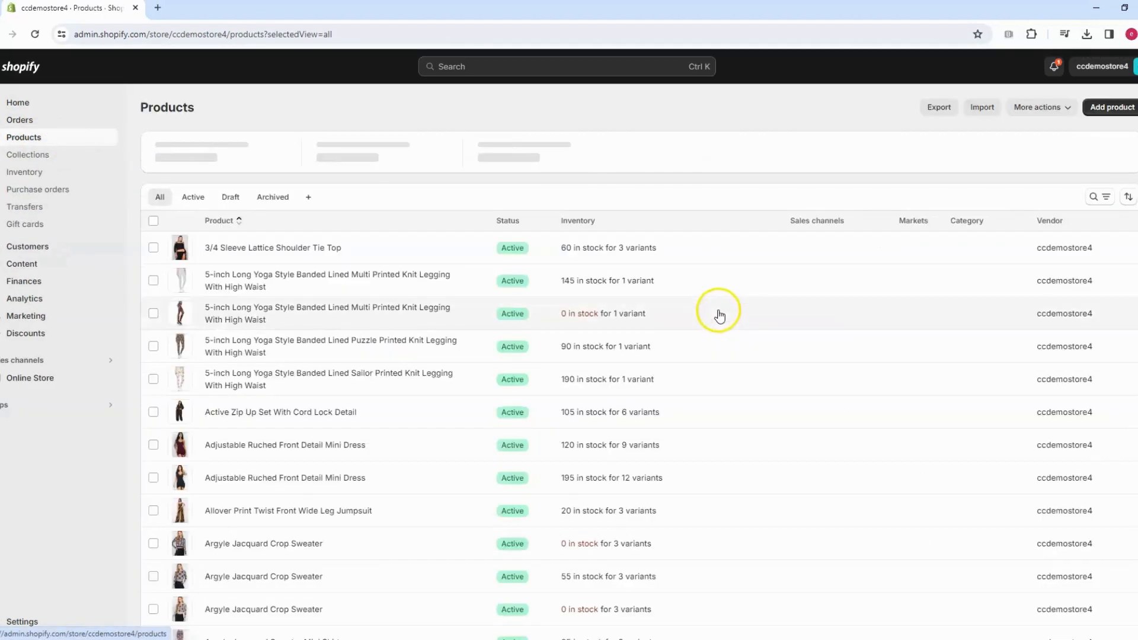
pyautogui.click(1130, 199)
pyautogui.click(1059, 254)
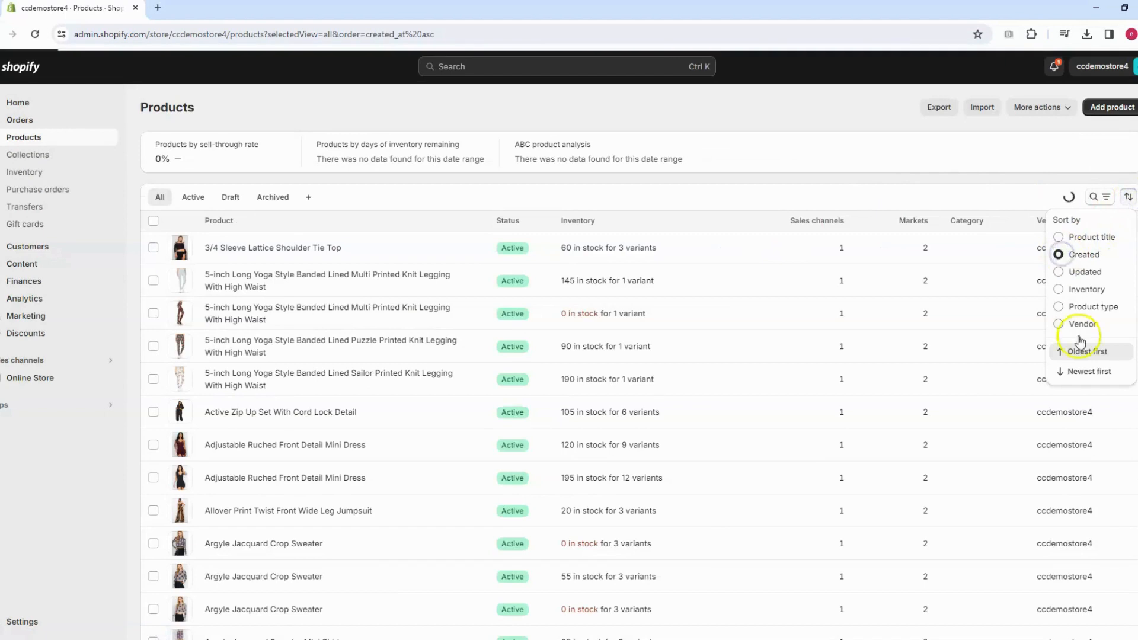
pyautogui.click(1087, 372)
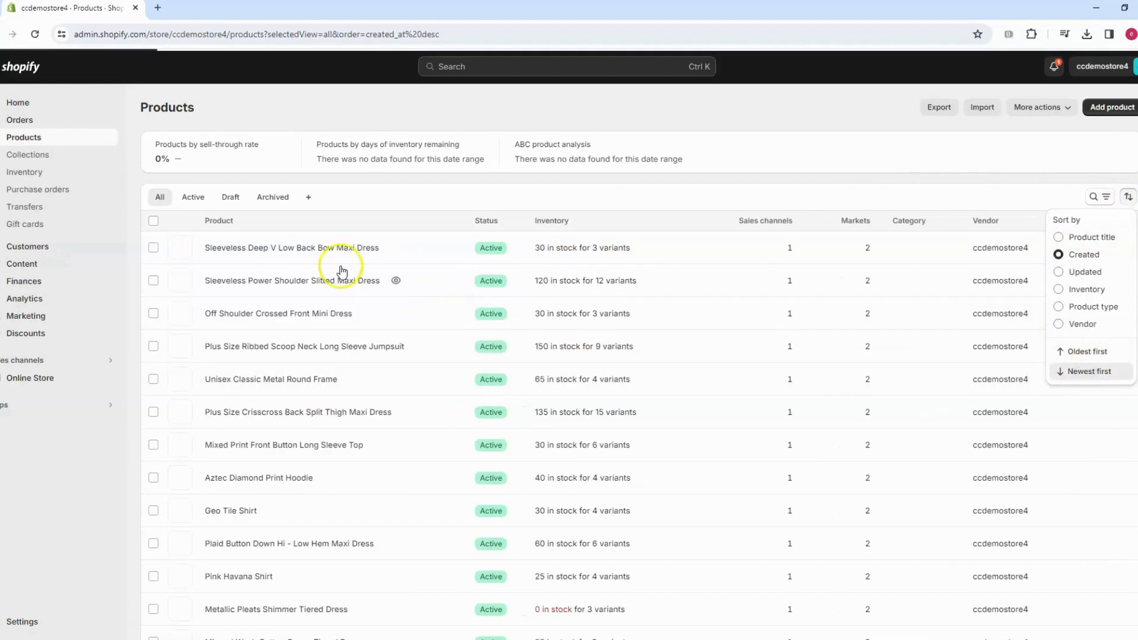
# Open the newest Sleeveless Deep V Low Back Bow Maxi Dress in the product list and check its size variants' prices
pyautogui.click(268, 249)
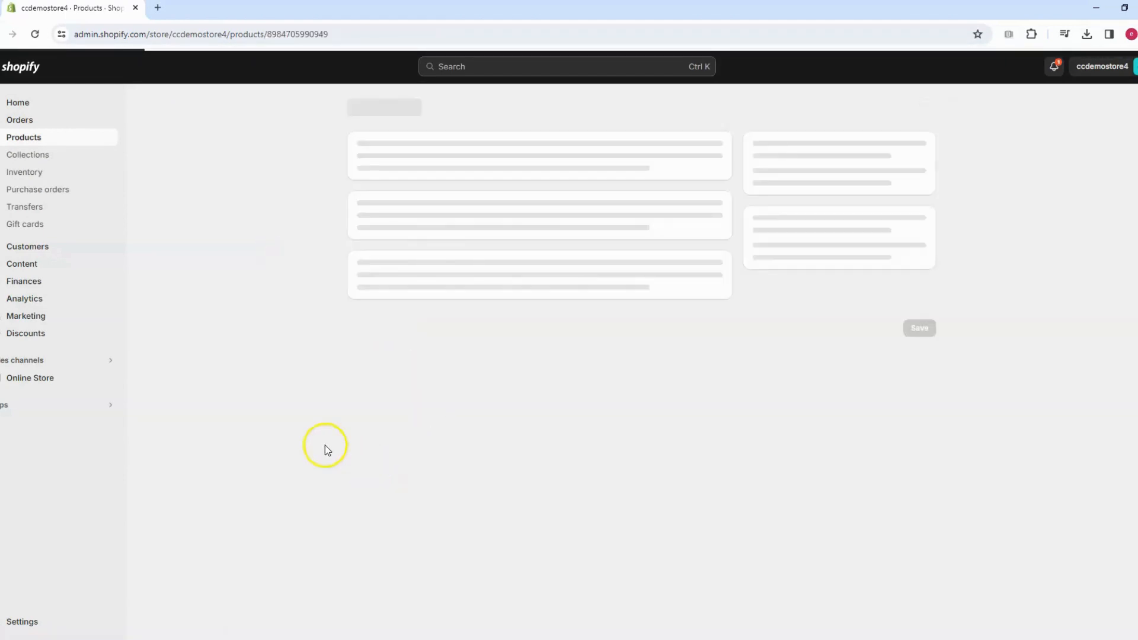
pyautogui.scroll(-9, 302, 451)
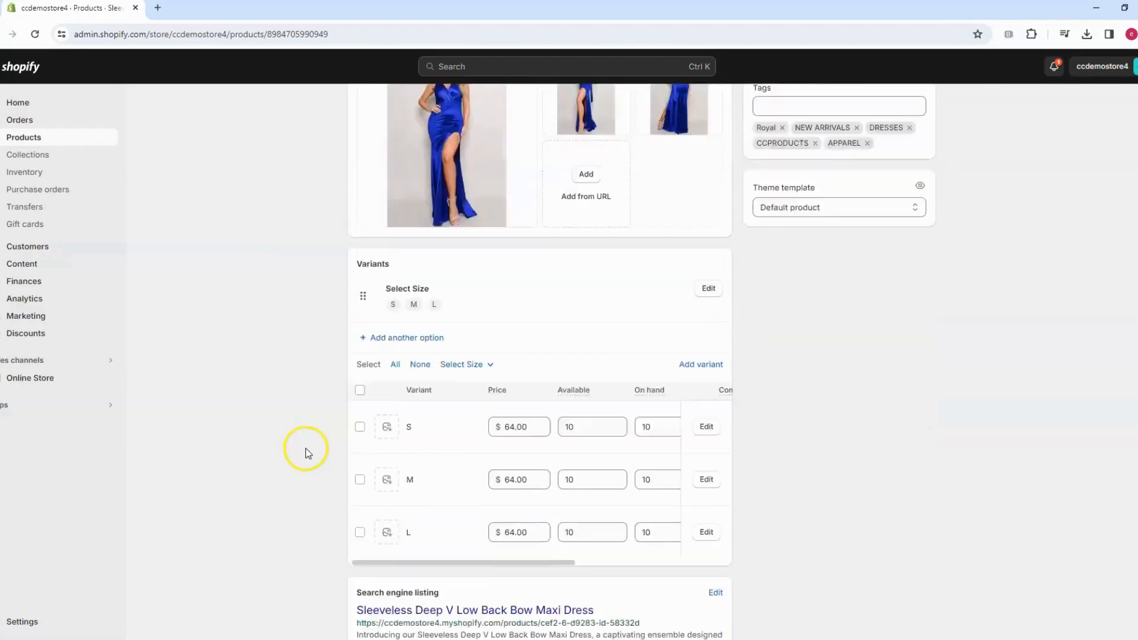
pyautogui.scroll(-1, 307, 452)
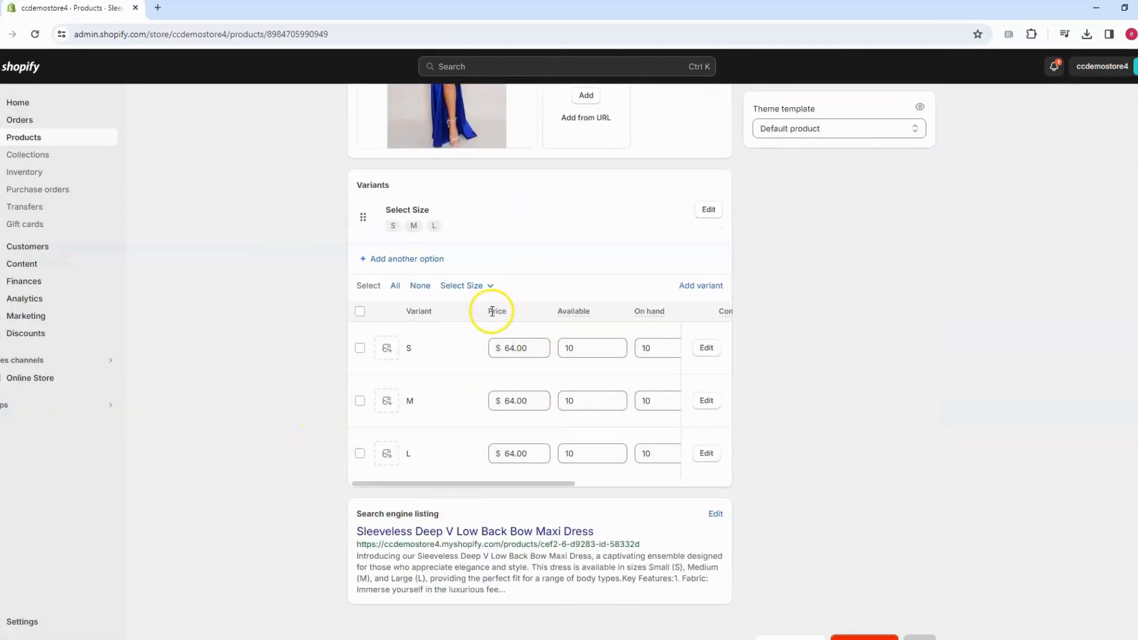
pyautogui.moveTo(564, 483); pyautogui.dragTo(657, 483)
# Examine the size S variant's price, cost per item, profit and margin, and return to the blue dress's product page
pyautogui.click(711, 351)
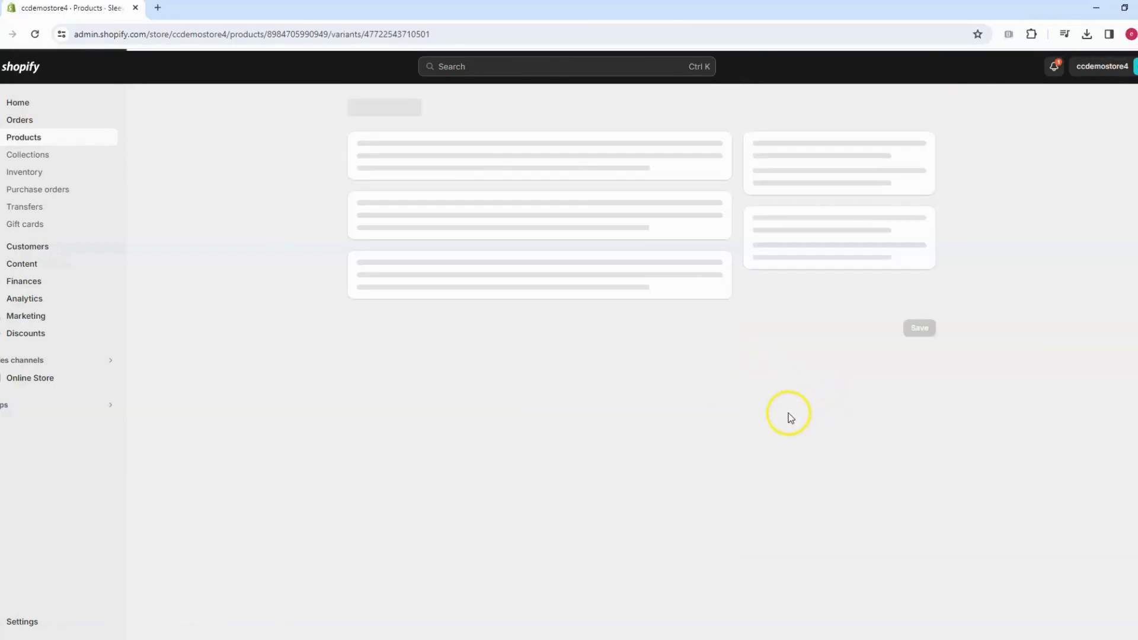
pyautogui.scroll(-3, 738, 449)
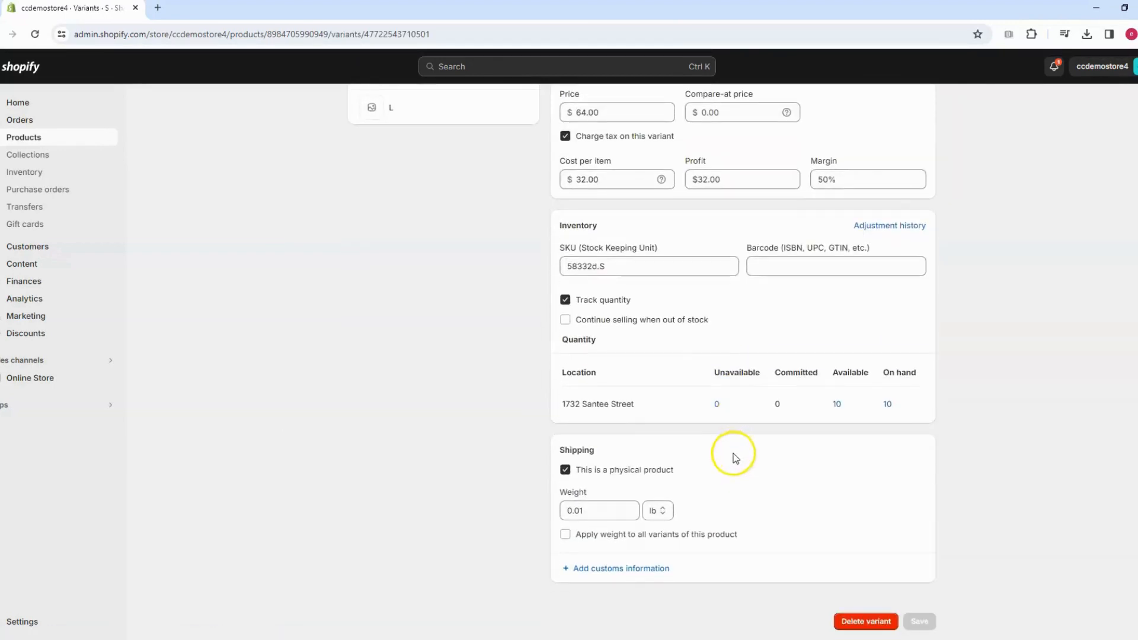
pyautogui.scroll(2, 736, 454)
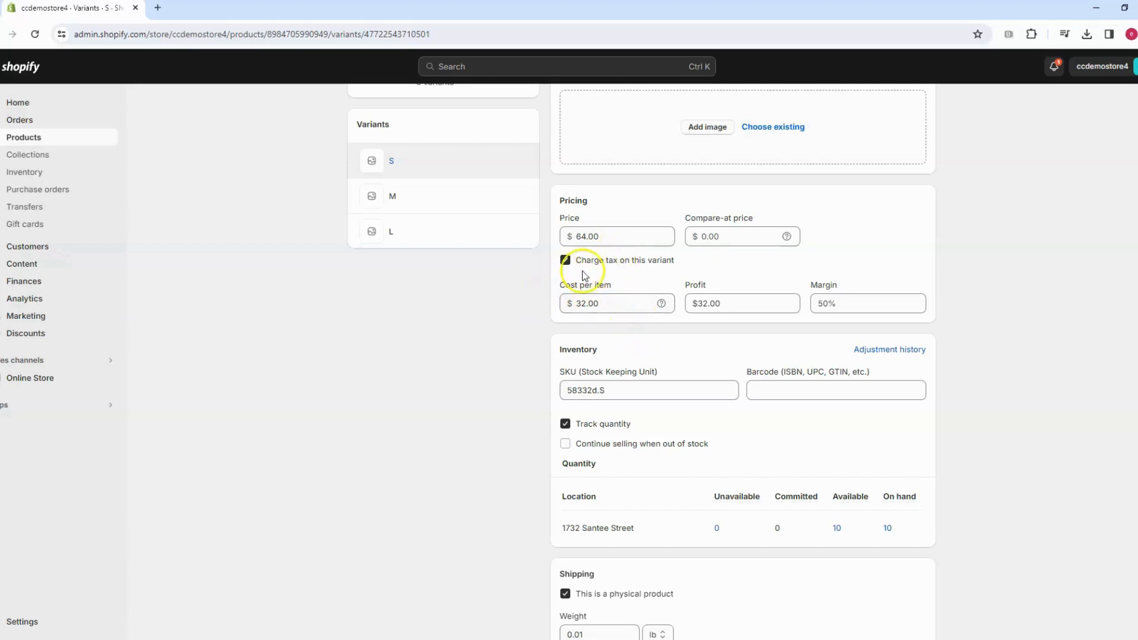
pyautogui.scroll(2, 552, 348)
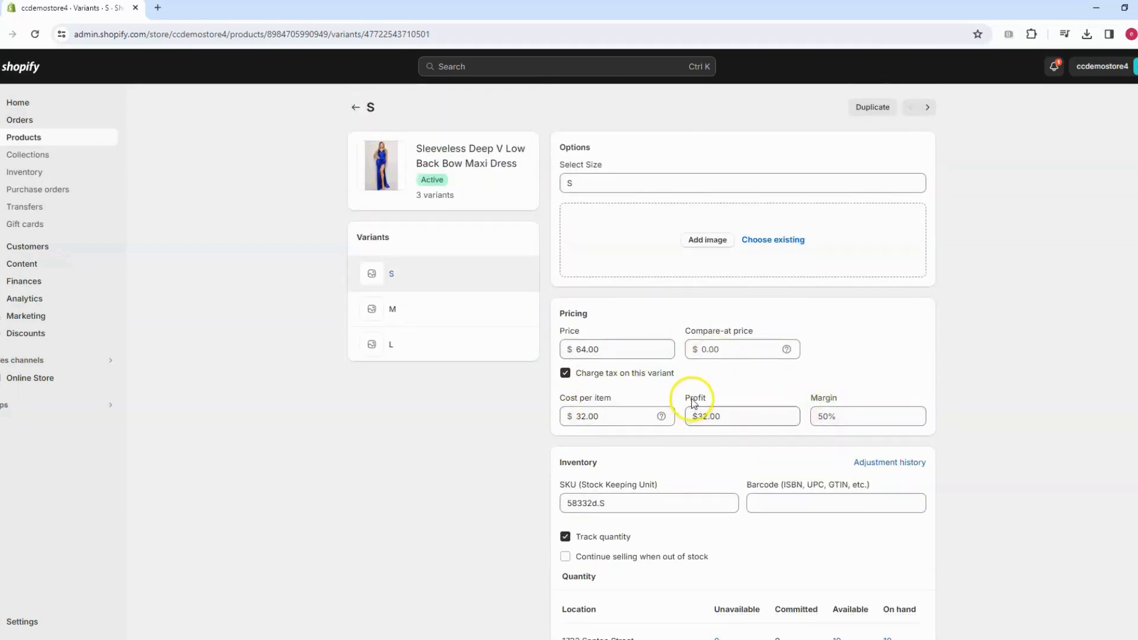
pyautogui.doubleClick(709, 416)
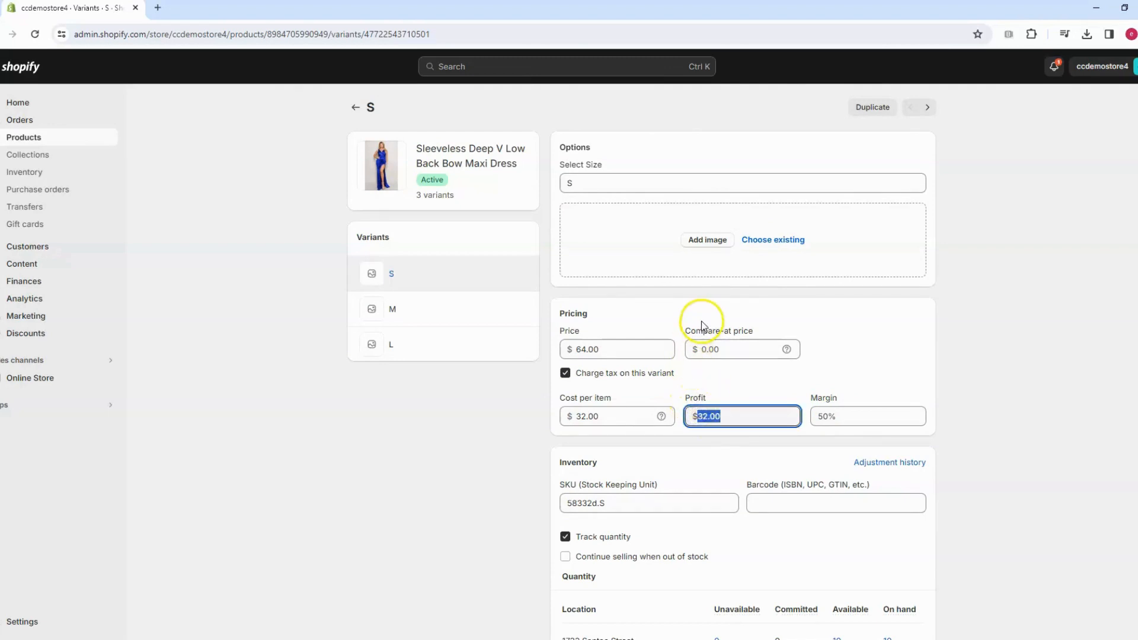
pyautogui.click(356, 108)
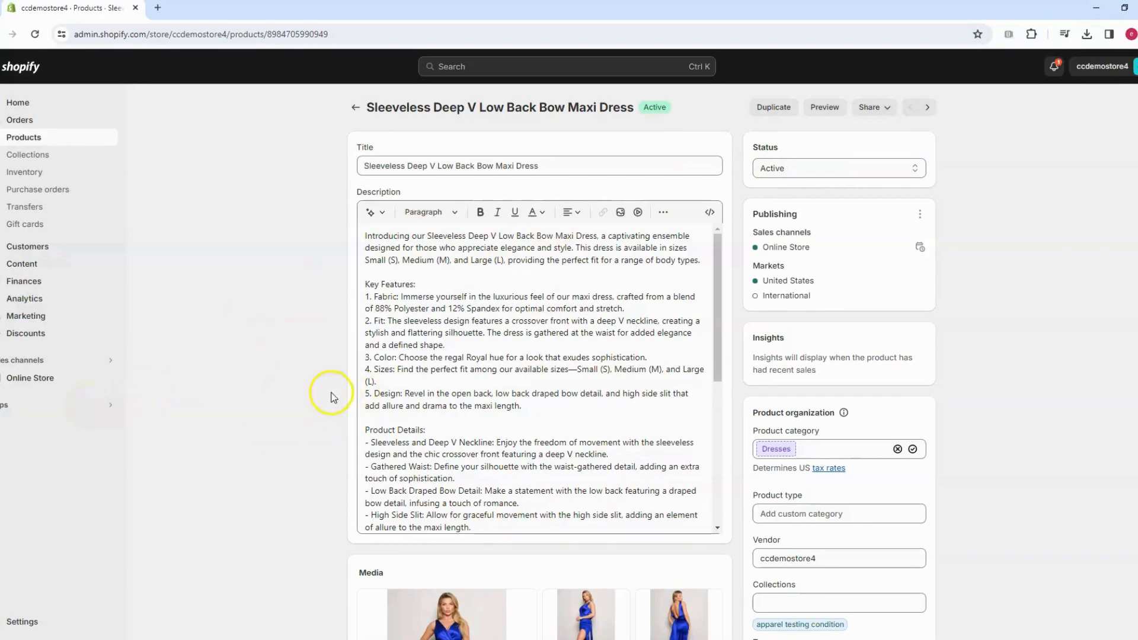
# Switch to the My Online Fashion Store app and locate the red Sleeveless Deep V Low Back Bow Maxi Dress in its inventory
pyautogui.click(89, 406)
pyautogui.click(443, 115)
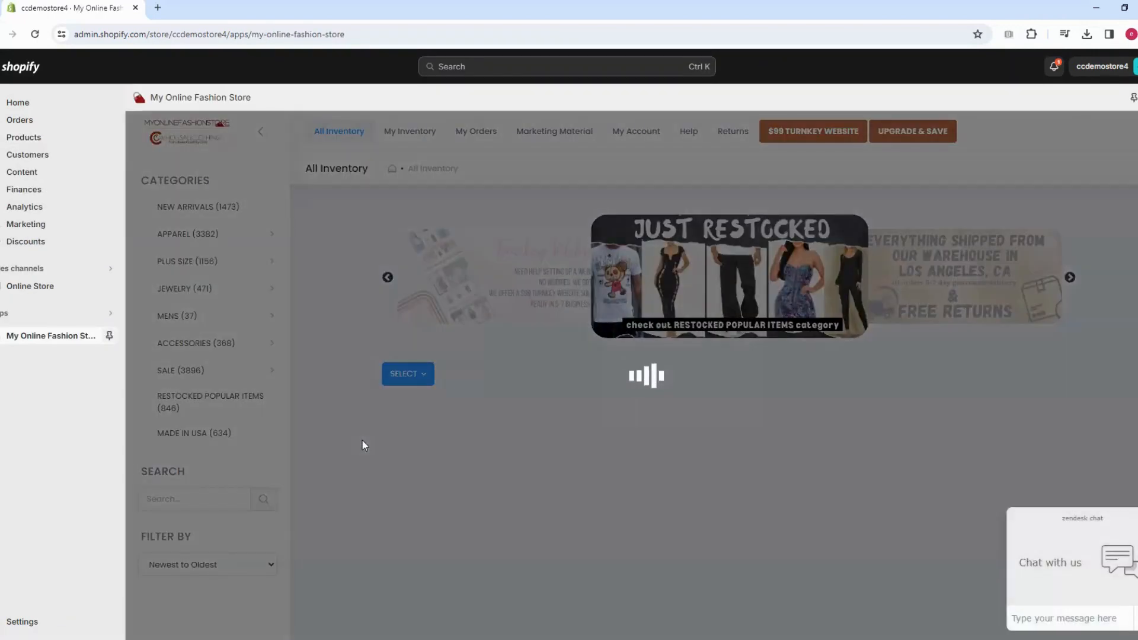
pyautogui.scroll(-5, 363, 440)
pyautogui.scroll(-2, 363, 440)
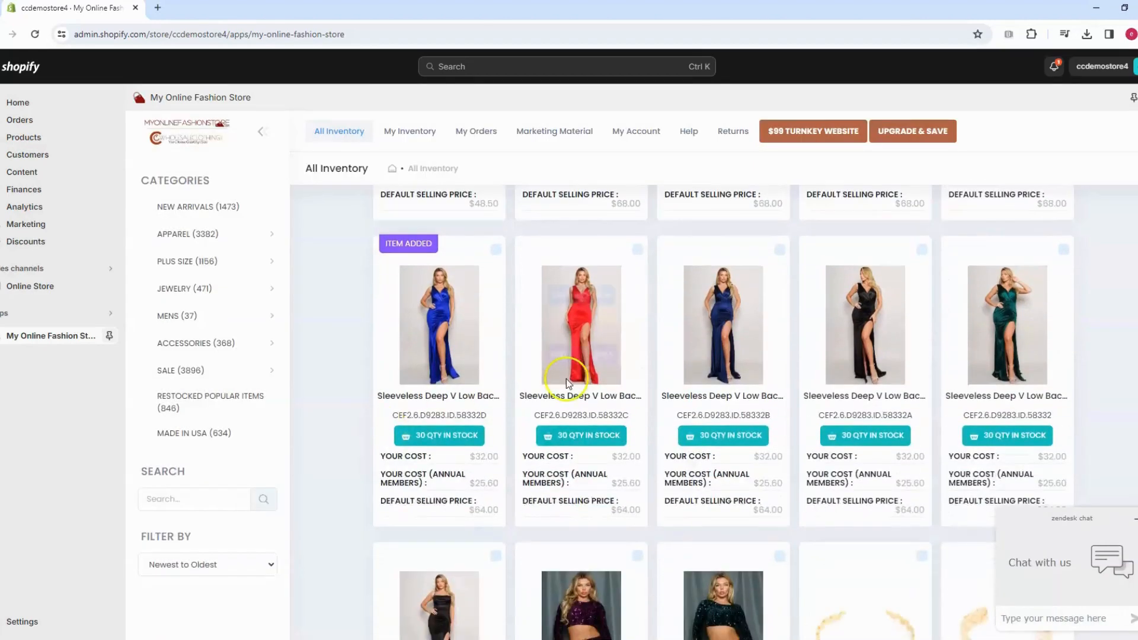
pyautogui.click(583, 357)
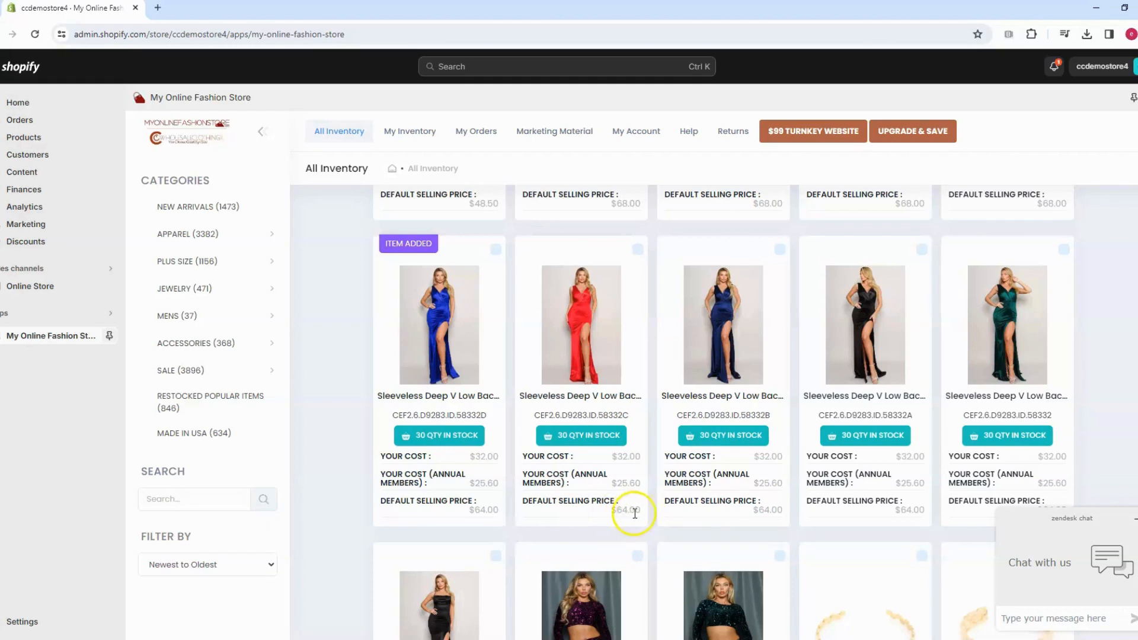
pyautogui.moveTo(645, 318)
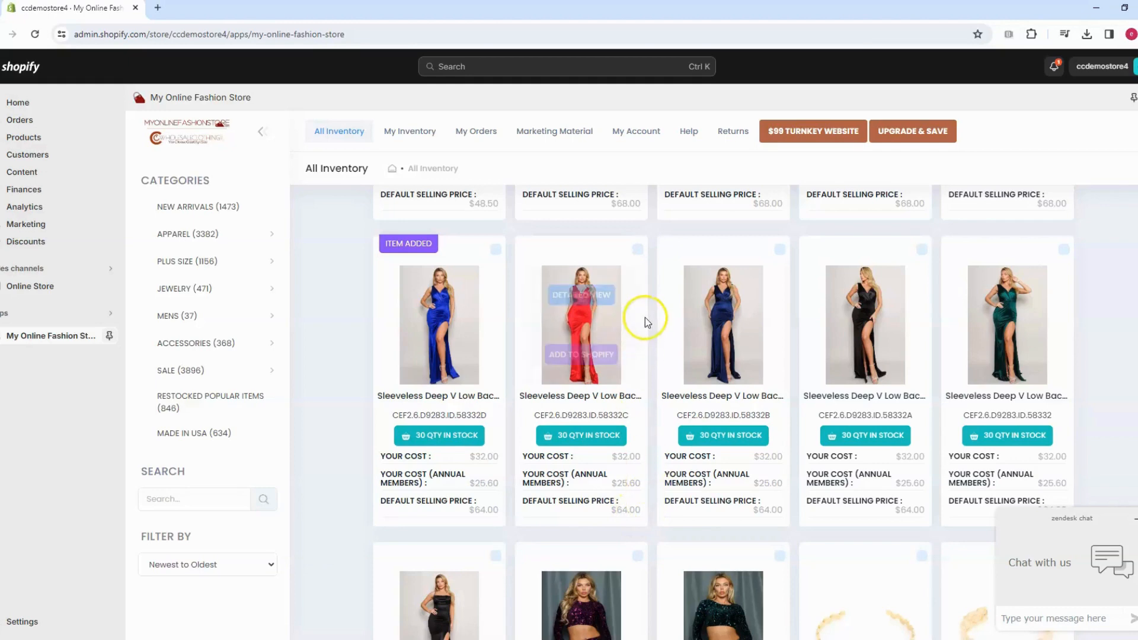
# In the red dress's Add to Shopify options, set the price change to UP(+) with a FIX markup amount of 10
pyautogui.click(581, 361)
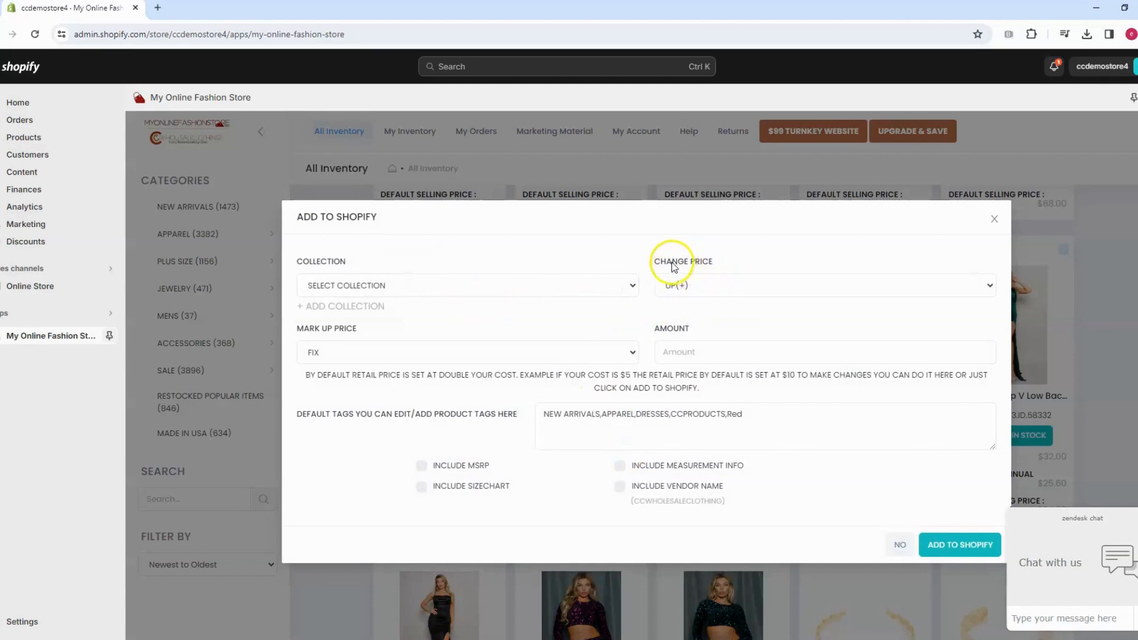
pyautogui.click(678, 287)
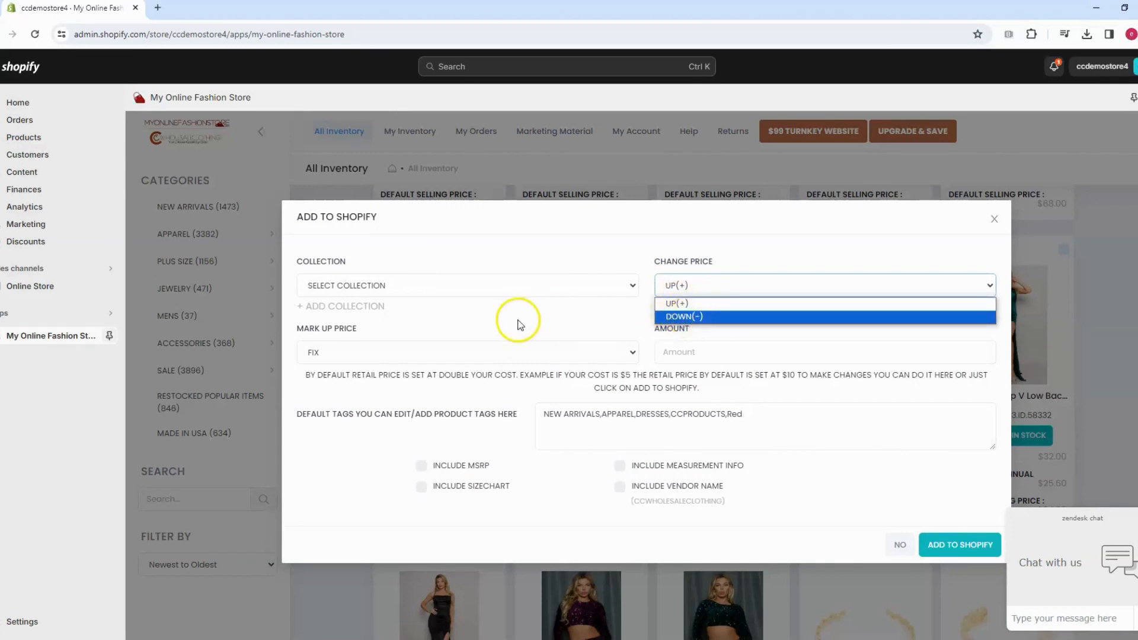
pyautogui.click(678, 303)
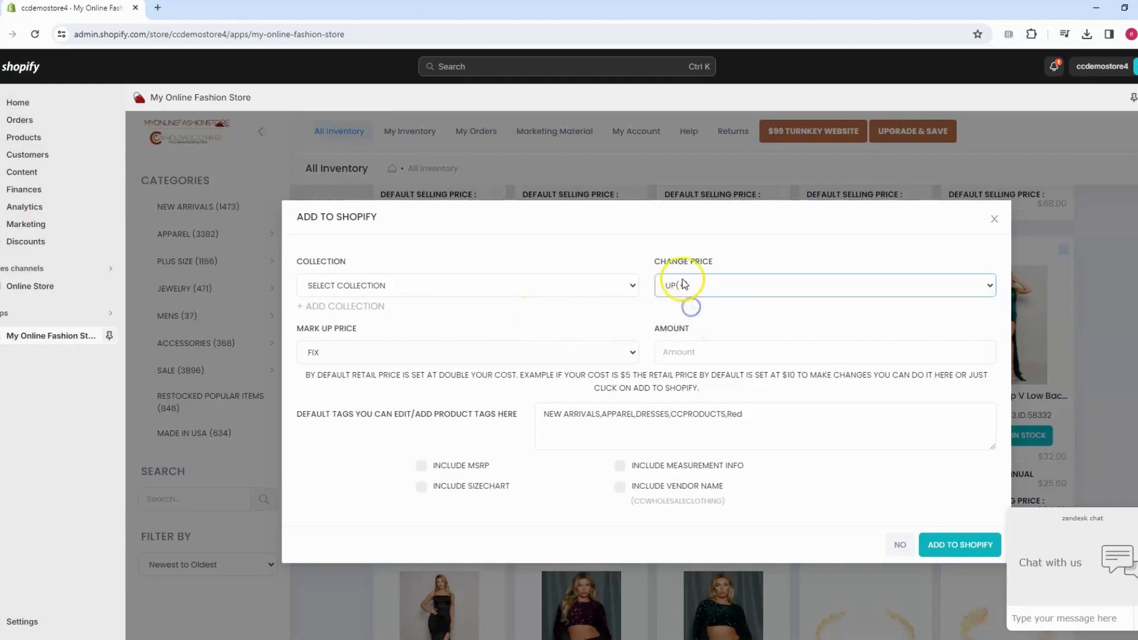
pyautogui.click(335, 352)
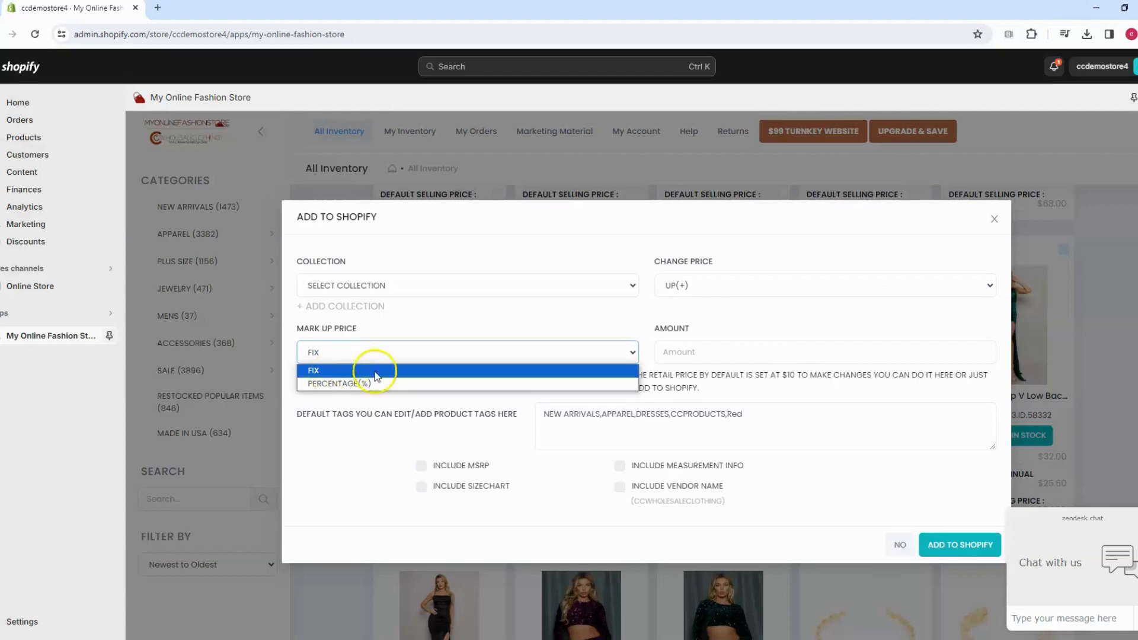
pyautogui.click(311, 370)
pyautogui.click(690, 357)
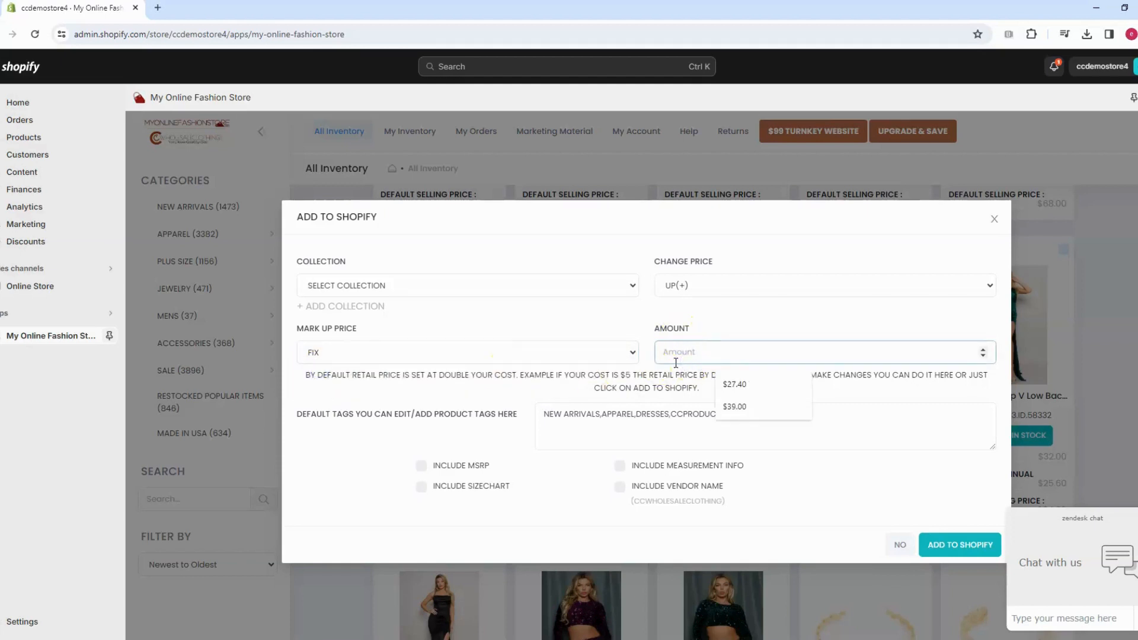
pyautogui.write('10')
pyautogui.click(648, 349)
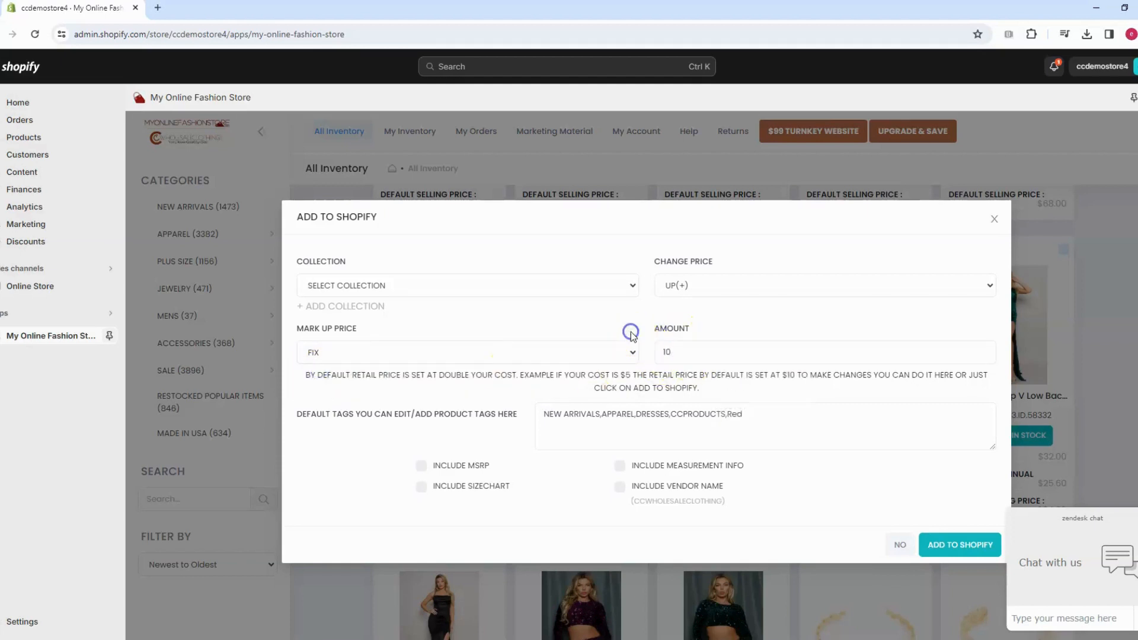
# Check the default selling price on the red dress's inventory card and add the dress to Shopify with the fixed markup of 10
pyautogui.click(900, 552)
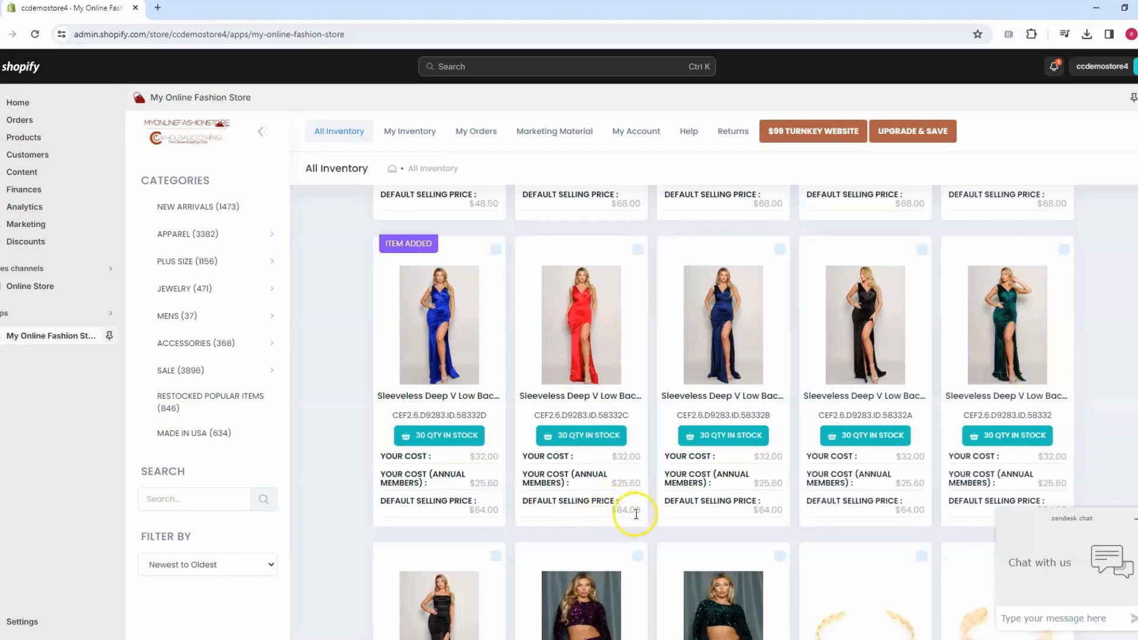
pyautogui.moveTo(640, 511); pyautogui.dragTo(596, 515)
pyautogui.moveTo(612, 513); pyautogui.dragTo(640, 516)
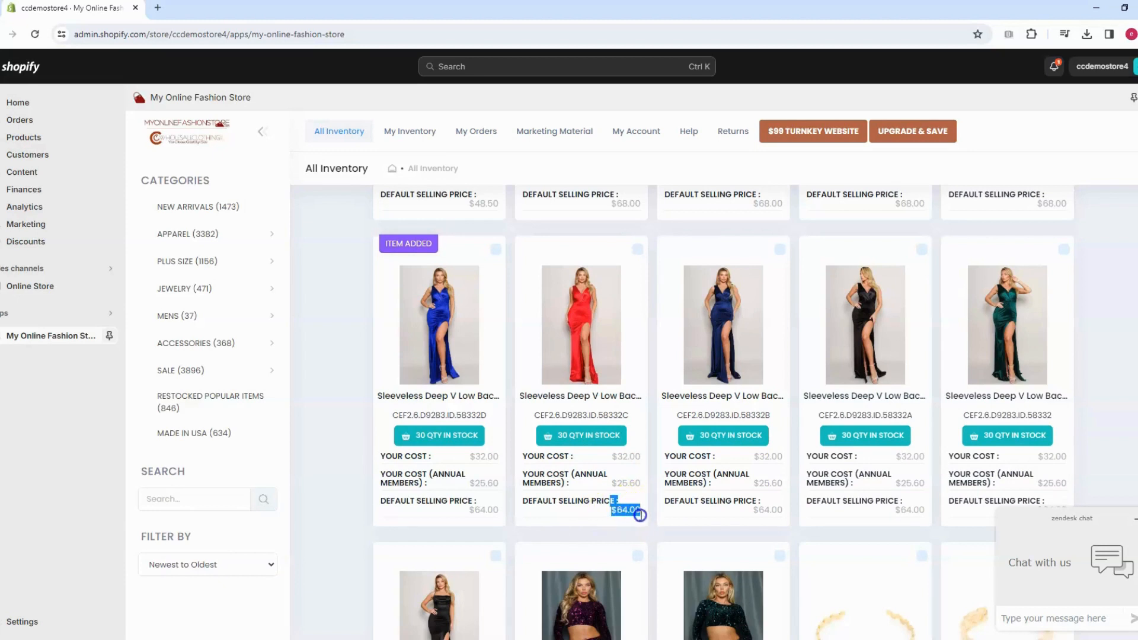
pyautogui.click(638, 516)
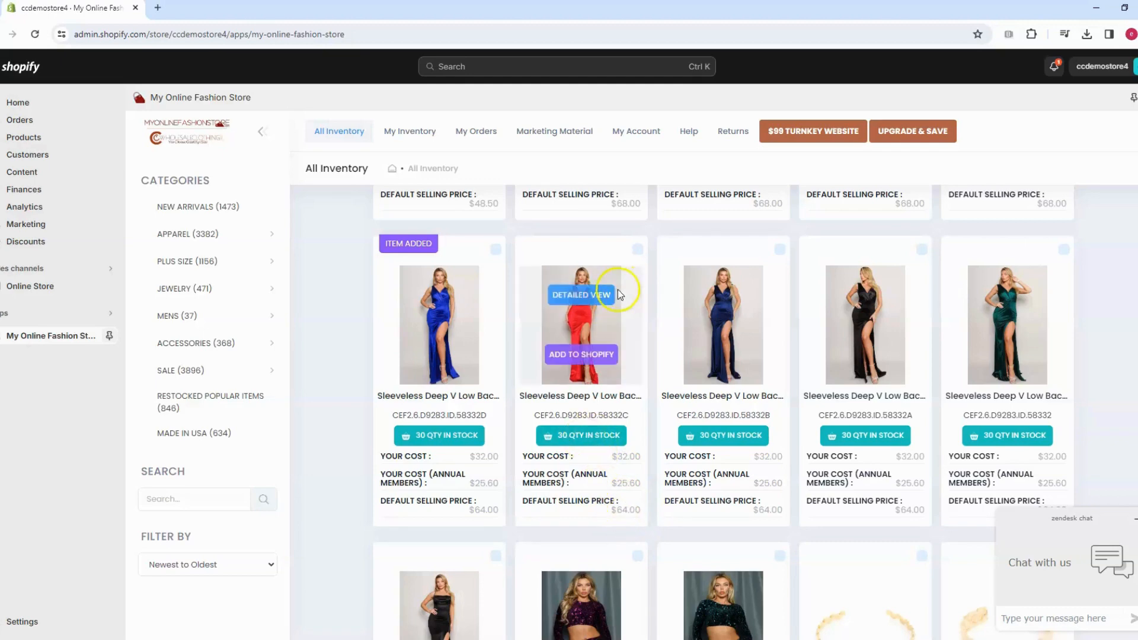
pyautogui.click(572, 356)
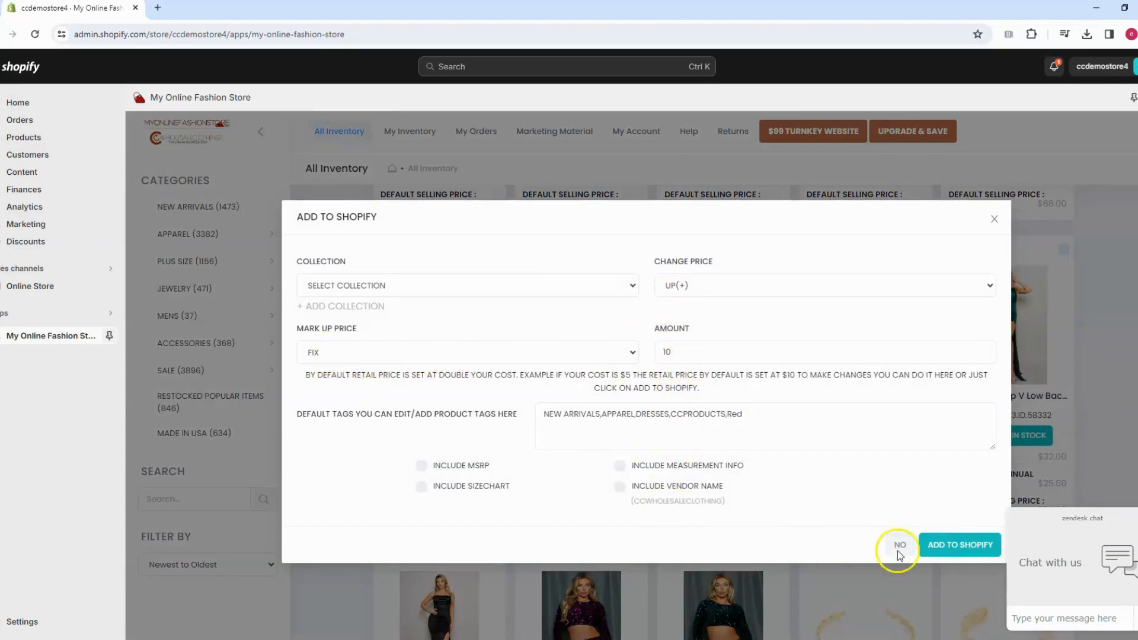
pyautogui.click(954, 550)
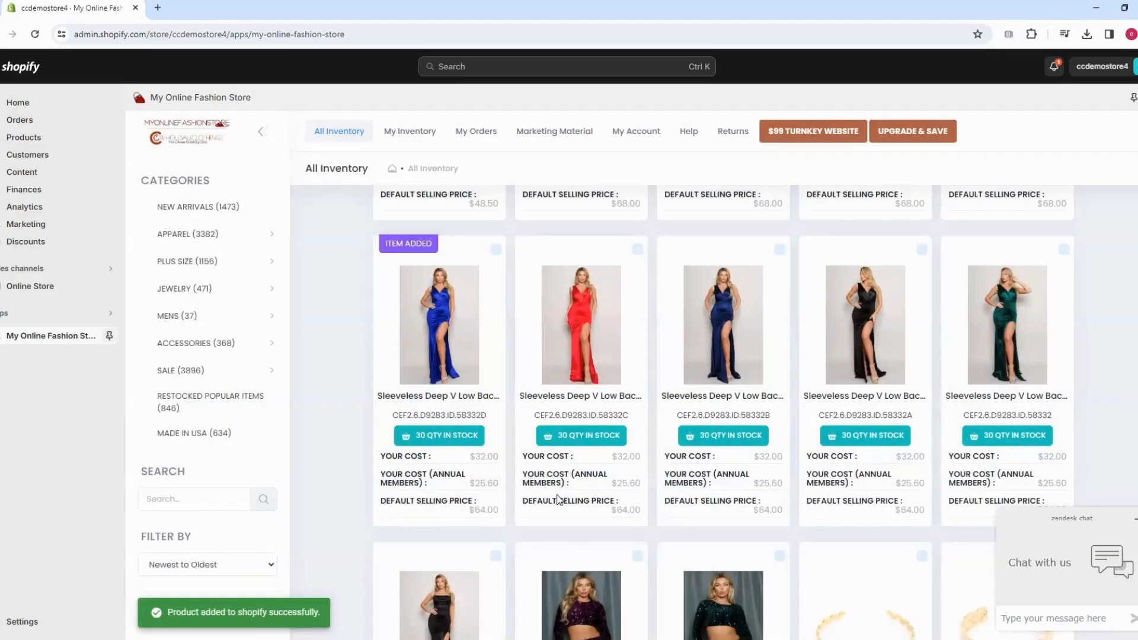
# Open the store's product list and sort it by Created, Newest first, to bring up the red dress
pyautogui.click(53, 139)
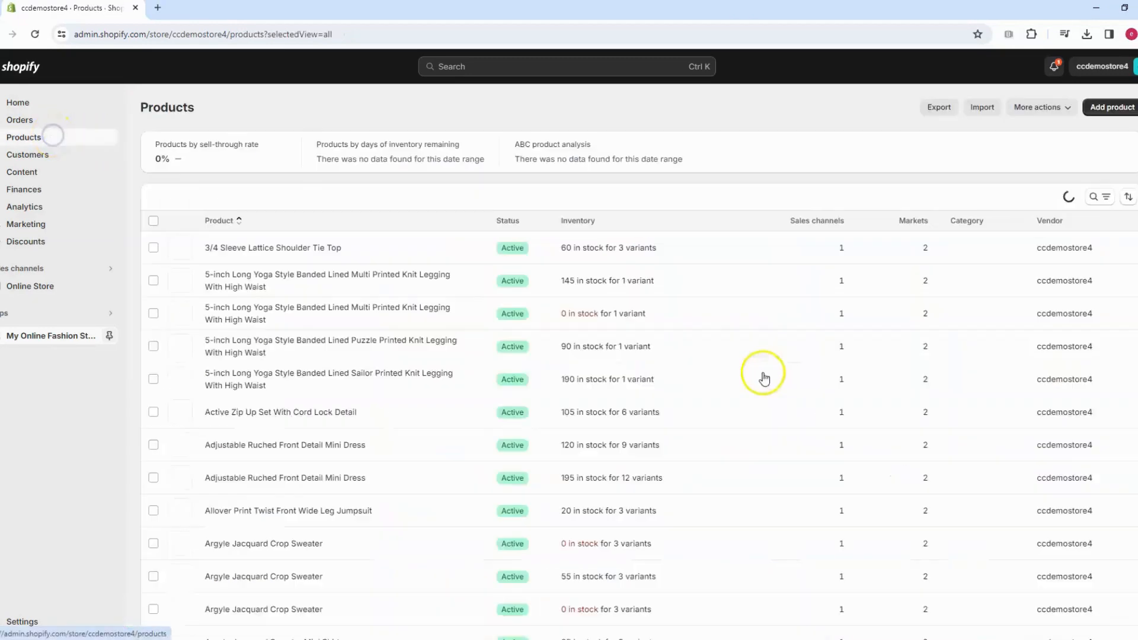
pyautogui.click(1126, 202)
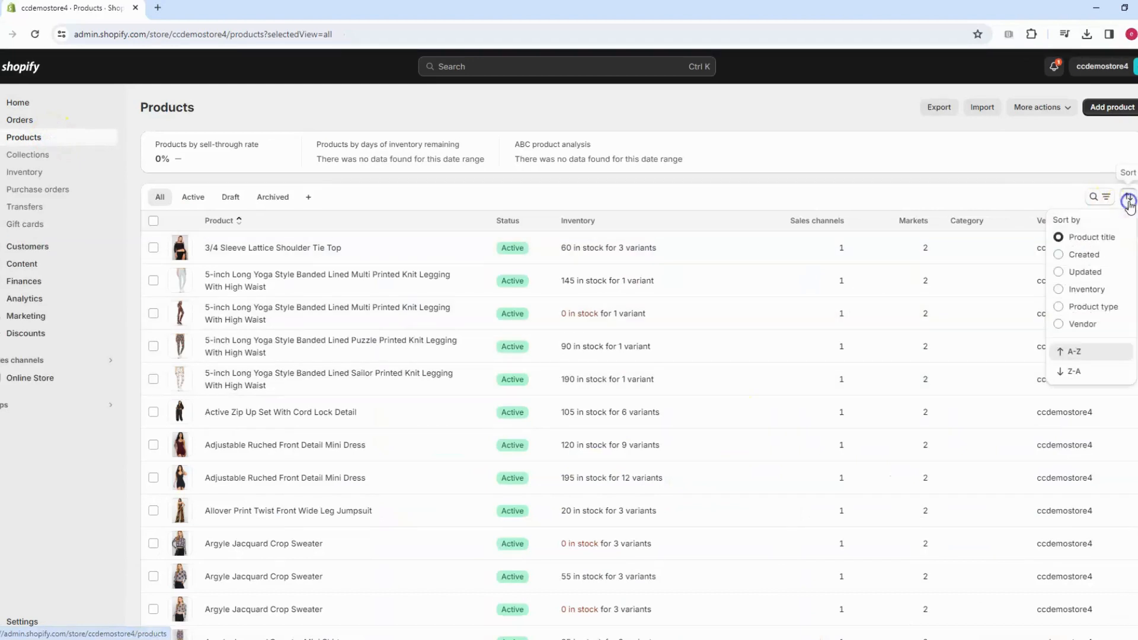
pyautogui.click(1080, 255)
pyautogui.click(1088, 372)
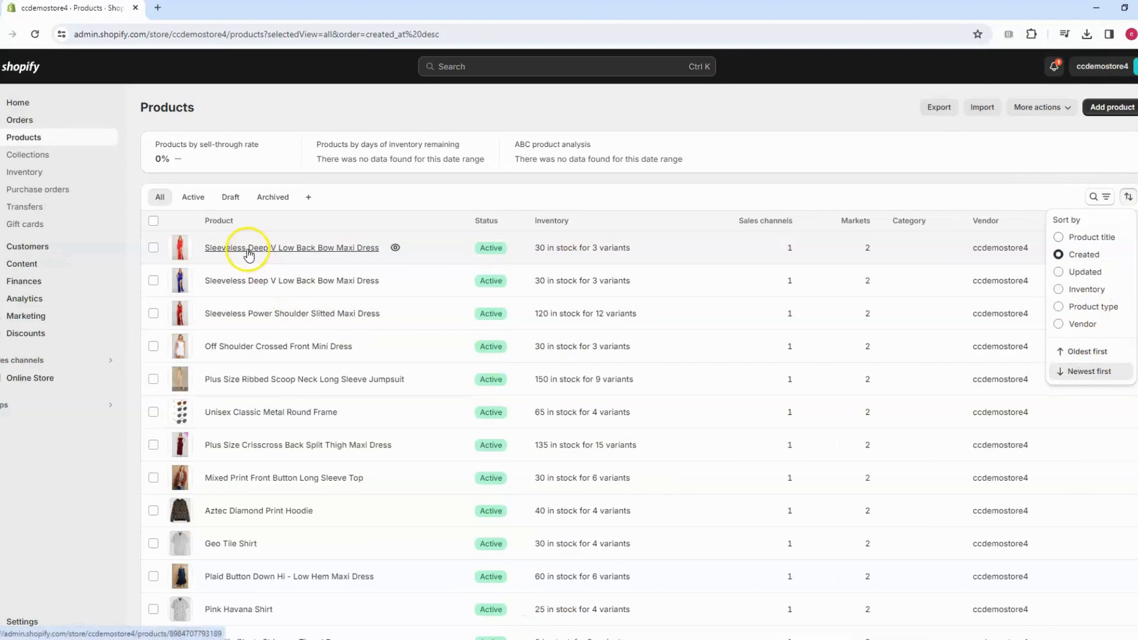
# Open the red maxi dress and examine its variant prices and the size S variant's price, cost, profit and margin
pyautogui.click(248, 249)
pyautogui.scroll(-6, 314, 453)
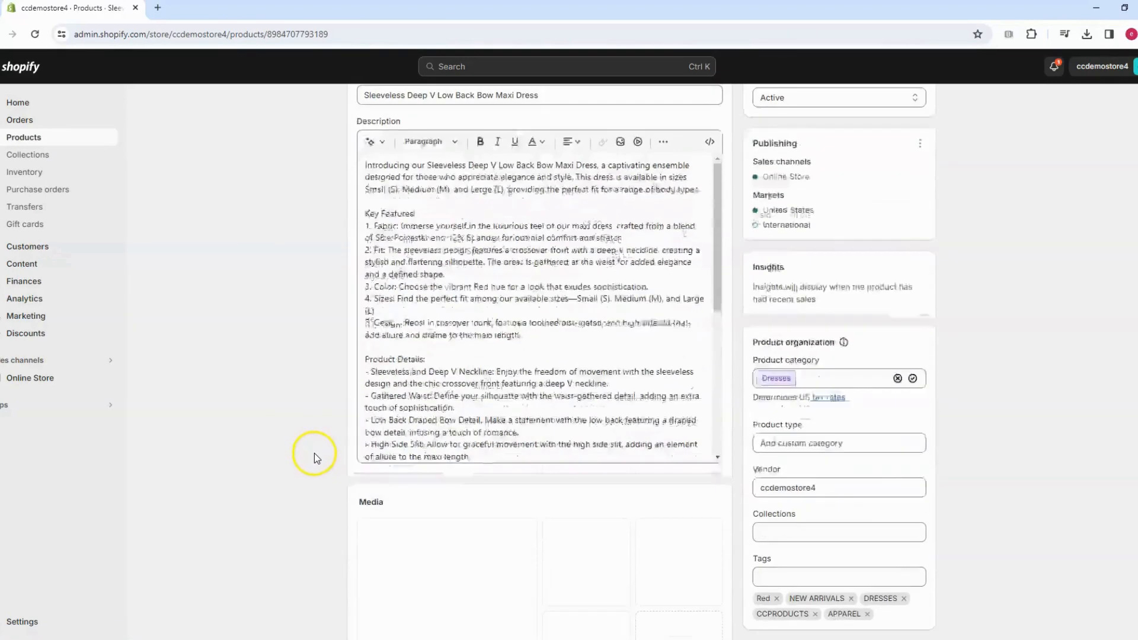
pyautogui.scroll(-3, 315, 453)
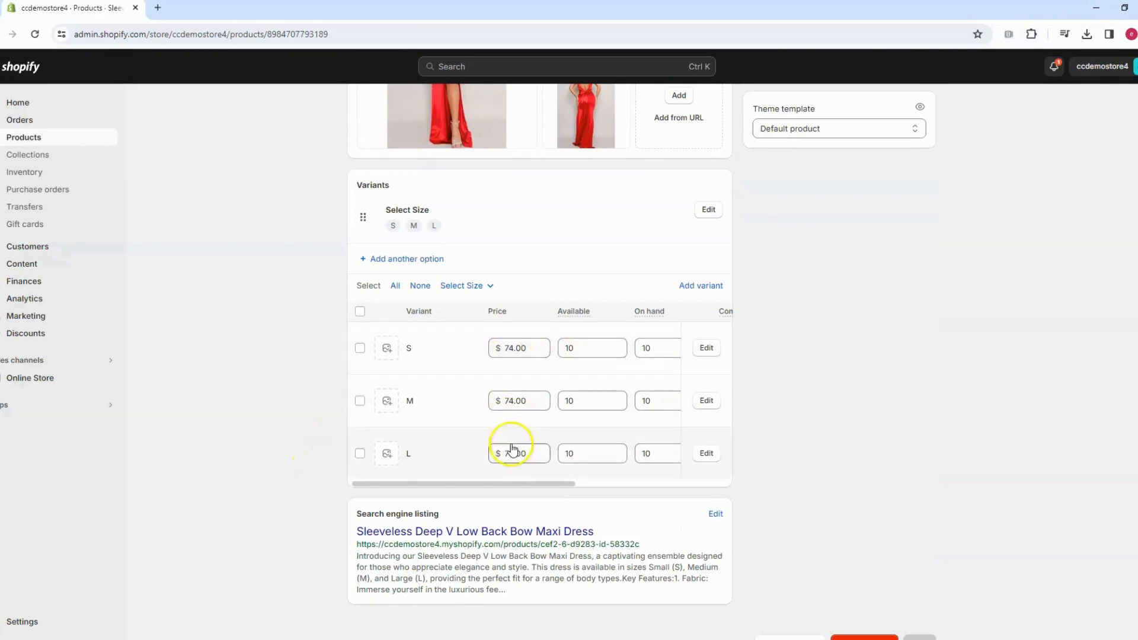
pyautogui.click(707, 348)
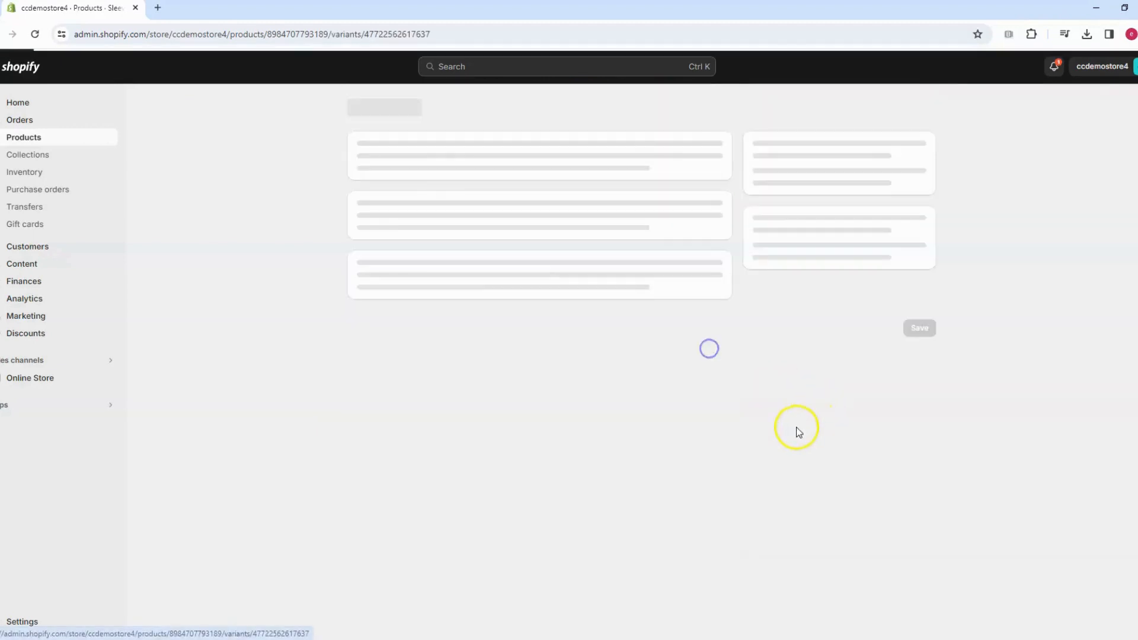
pyautogui.scroll(-1, 767, 510)
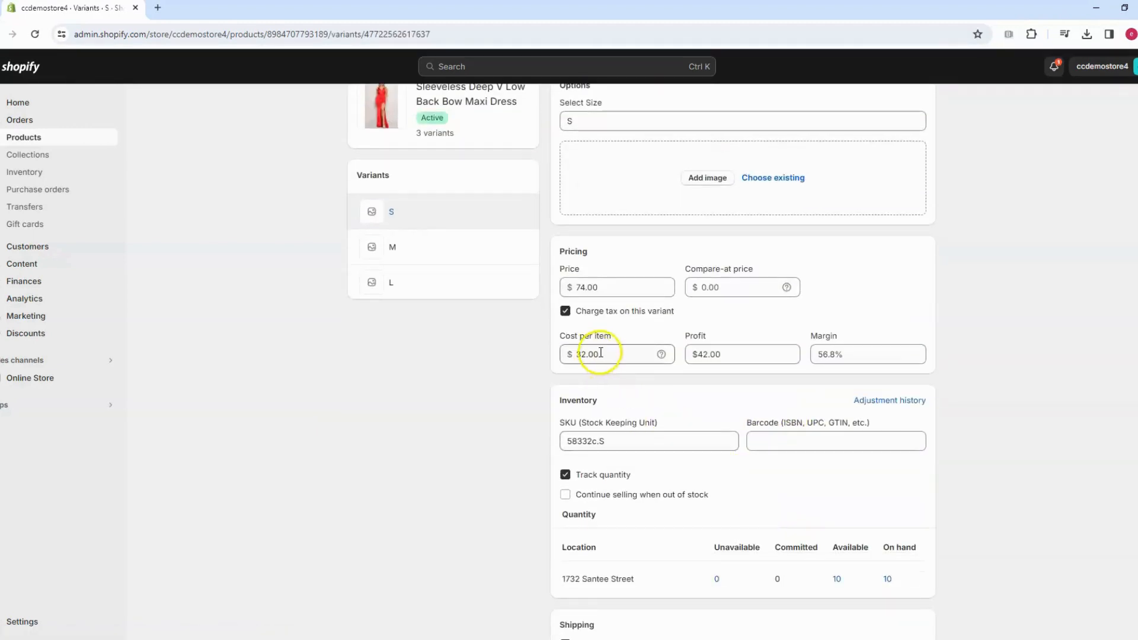
pyautogui.scroll(1, 604, 354)
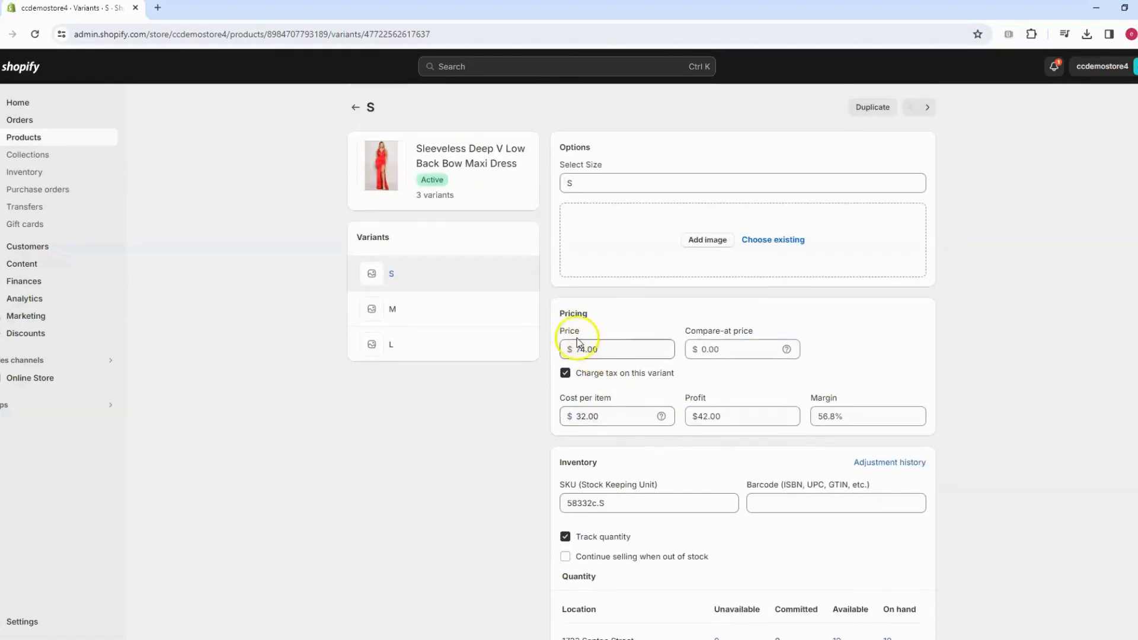
# Return to the My Online Fashion Store inventory, review the navy maxi dress's product details including its MSRP, and close them
pyautogui.click(53, 408)
pyautogui.click(444, 112)
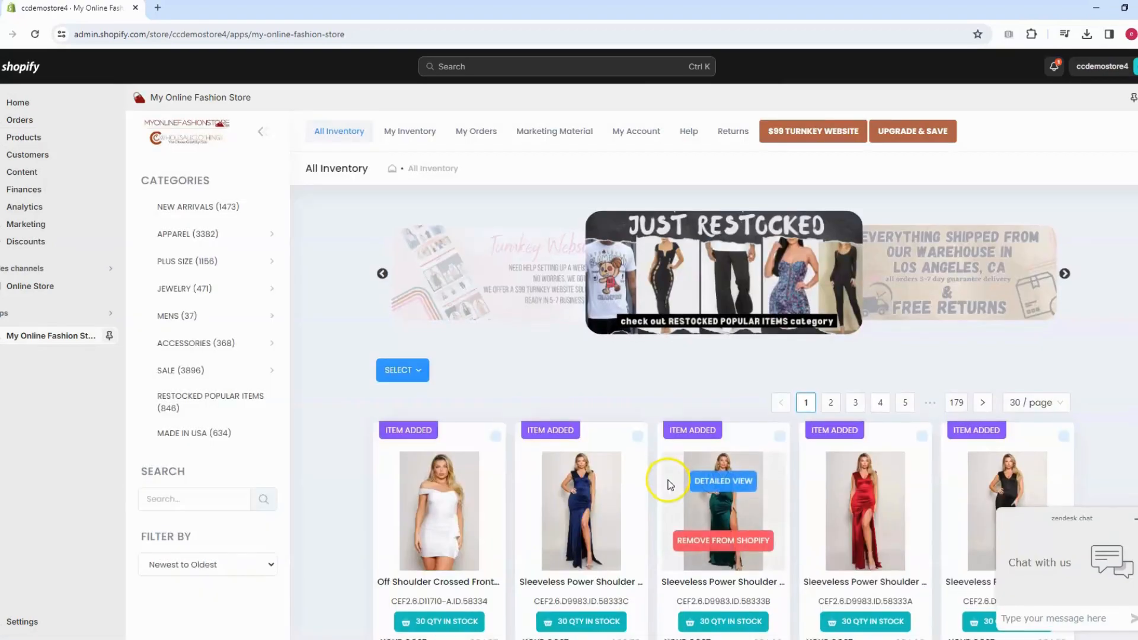
pyautogui.scroll(-6, 669, 483)
pyautogui.click(730, 422)
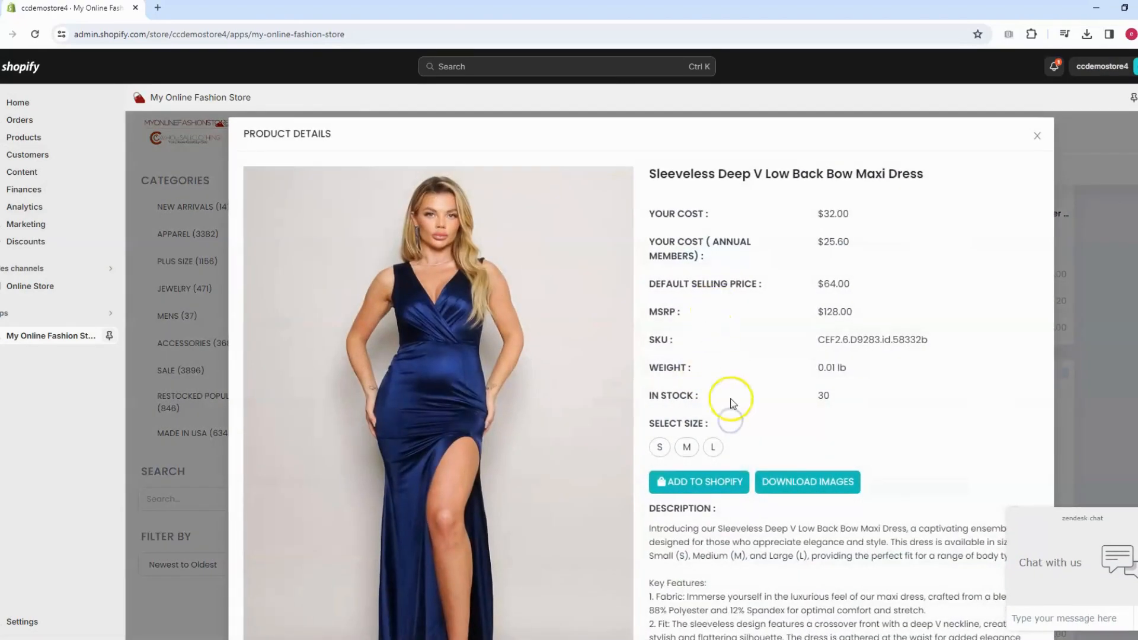
pyautogui.click(1036, 135)
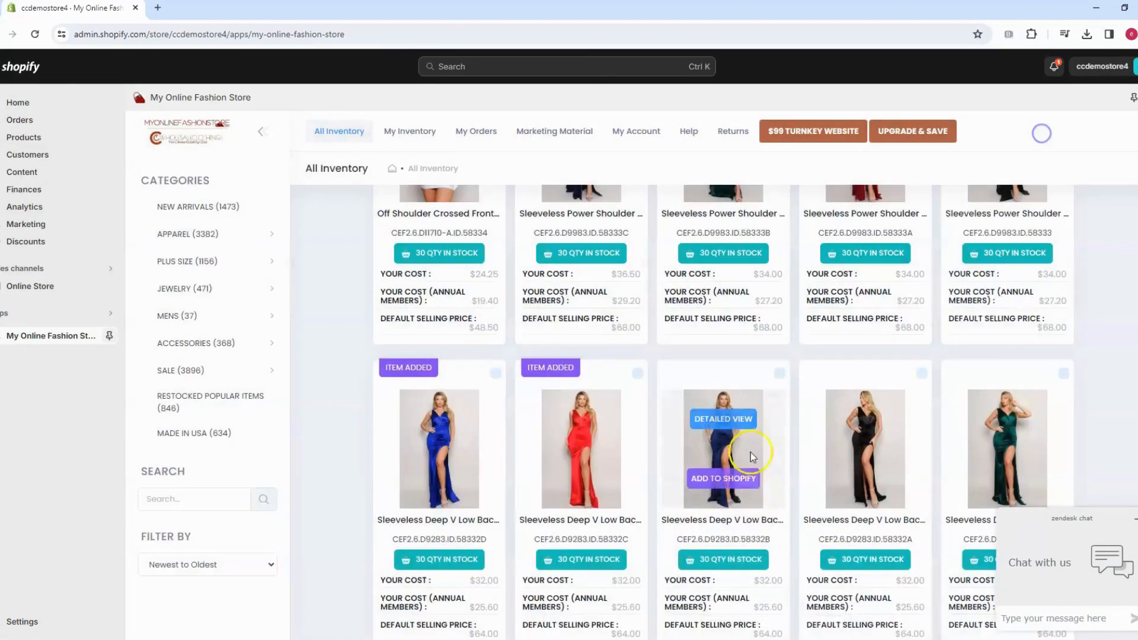
# Try a fixed Down(-) price change of 10 for the navy maxi dress, switch back to Up(+), and cancel adding it
pyautogui.click(732, 487)
pyautogui.click(707, 288)
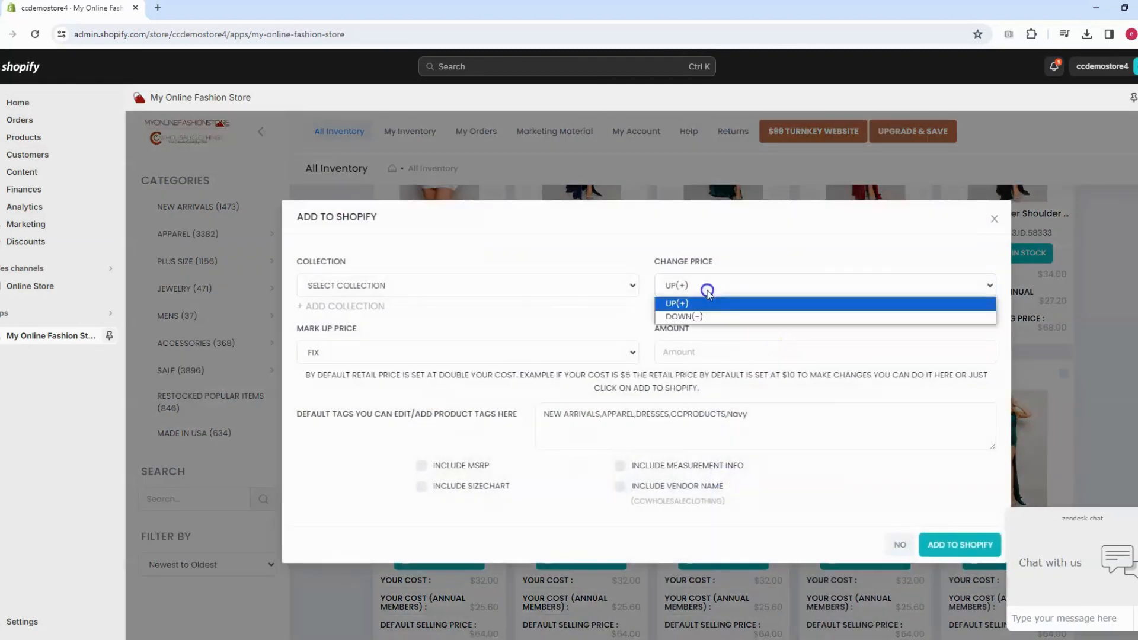
pyautogui.click(683, 323)
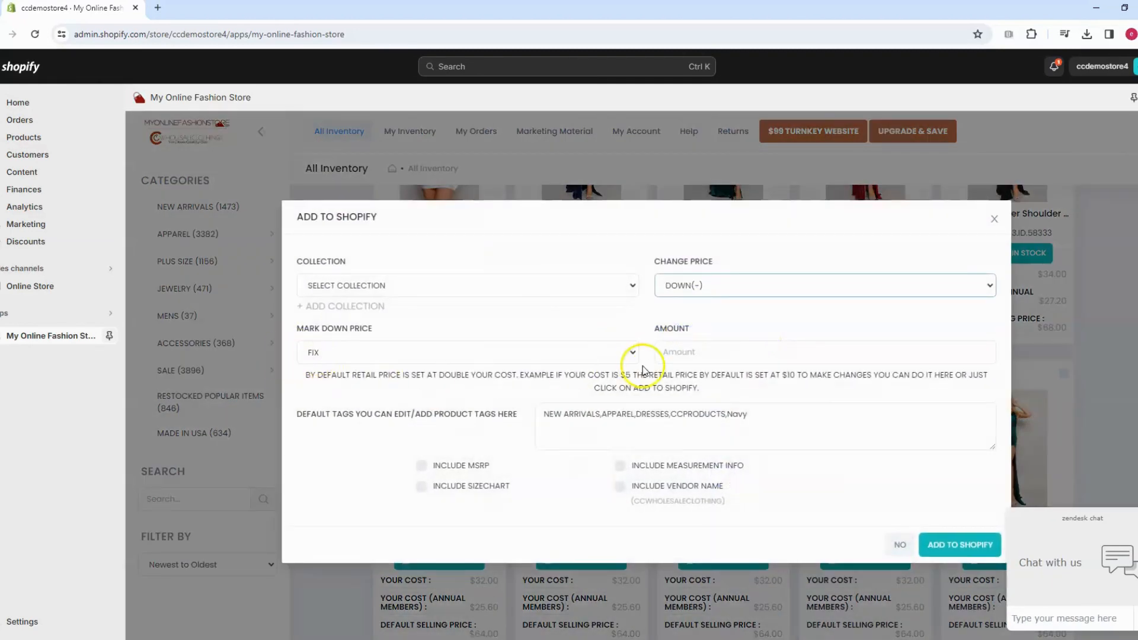
pyautogui.click(669, 355)
pyautogui.write('10')
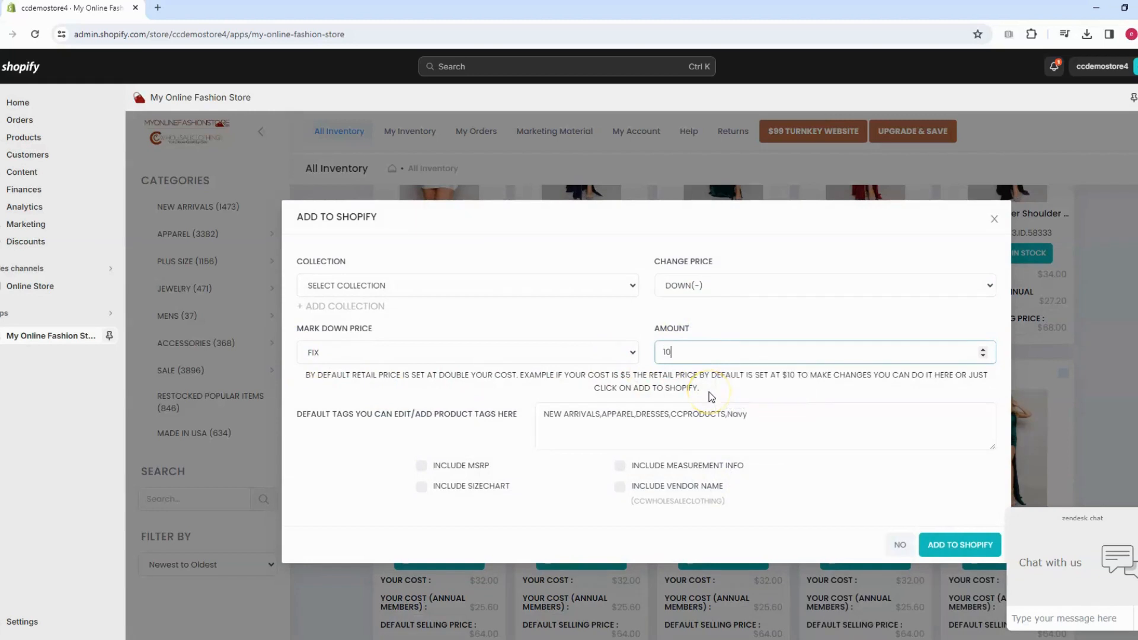
pyautogui.click(710, 315)
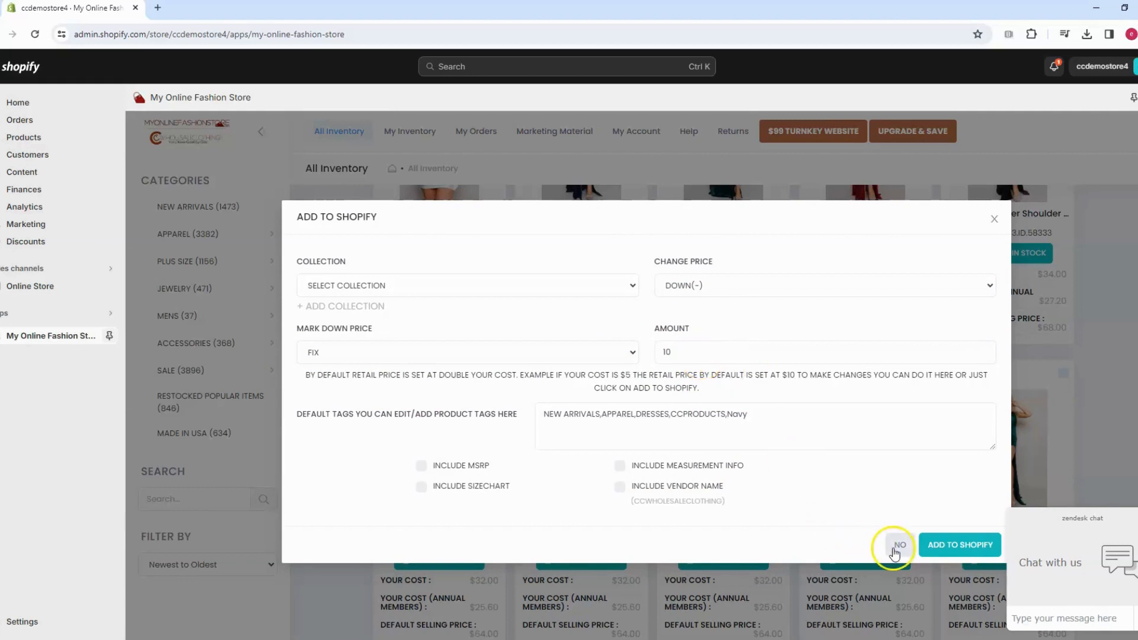
pyautogui.click(697, 295)
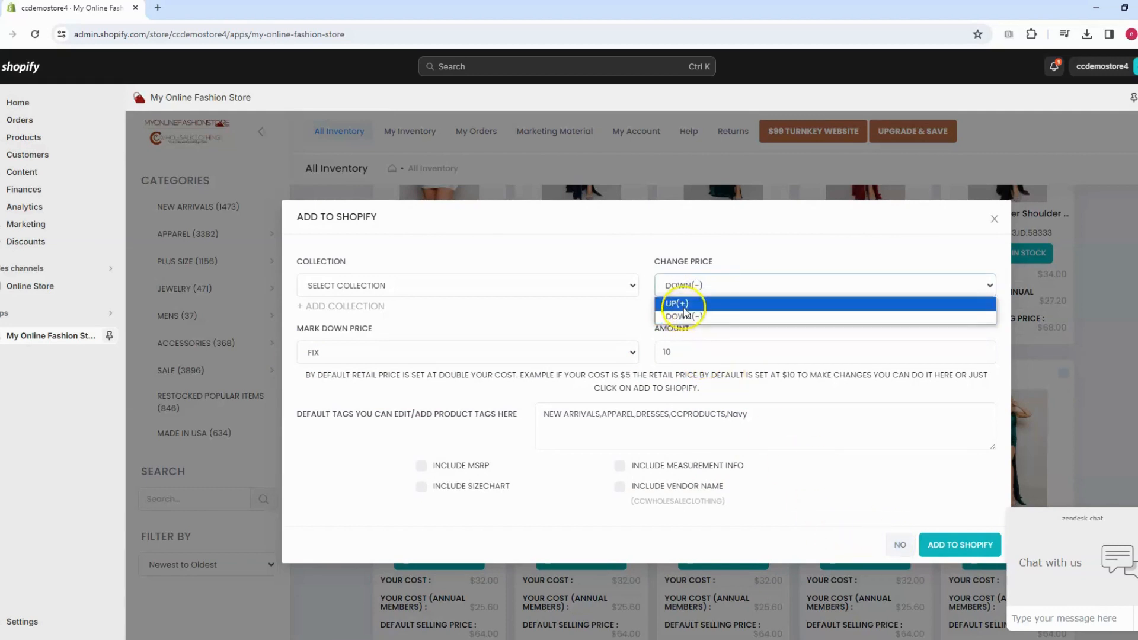
pyautogui.click(679, 303)
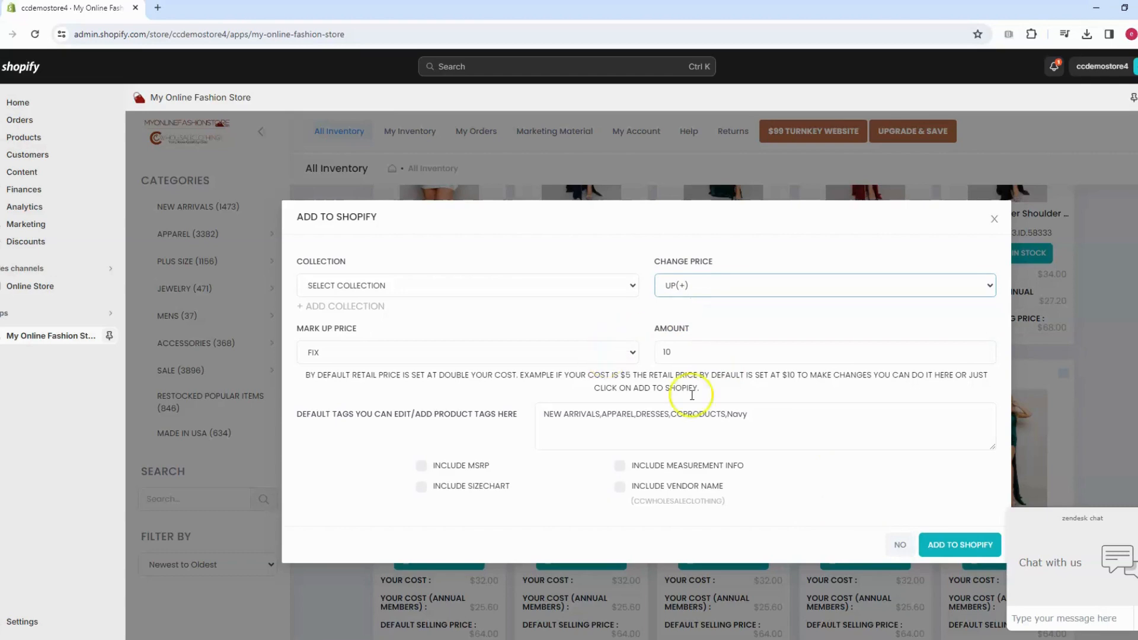
pyautogui.click(897, 544)
# Add the navy maxi dress to Shopify with an Up(+) price change and a 20 percent markup
pyautogui.moveTo(696, 372)
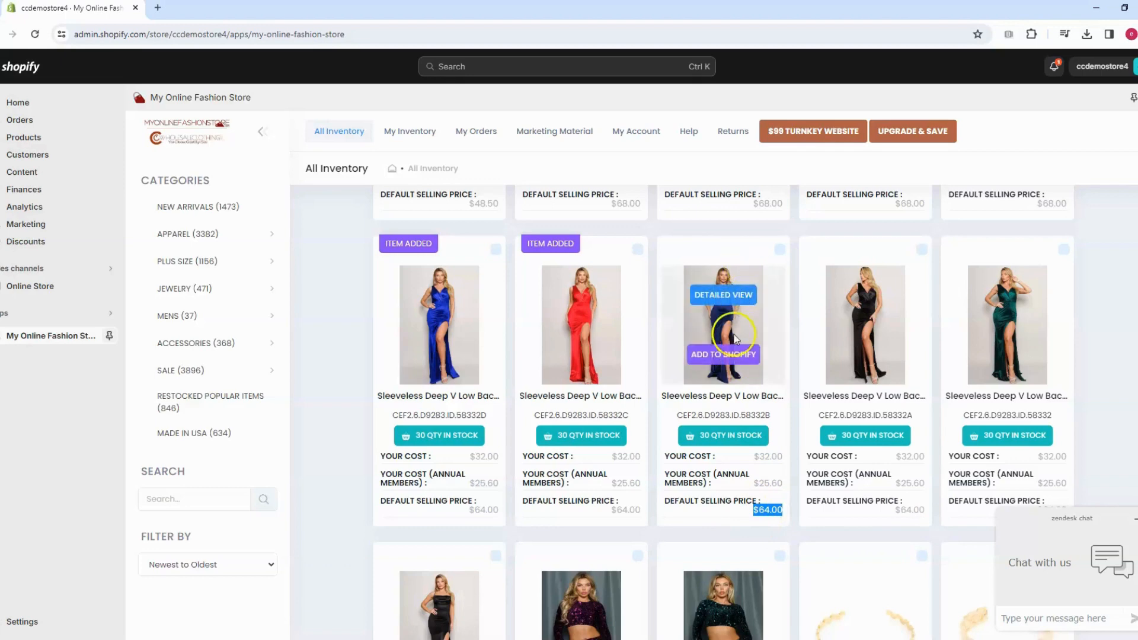
pyautogui.click(723, 352)
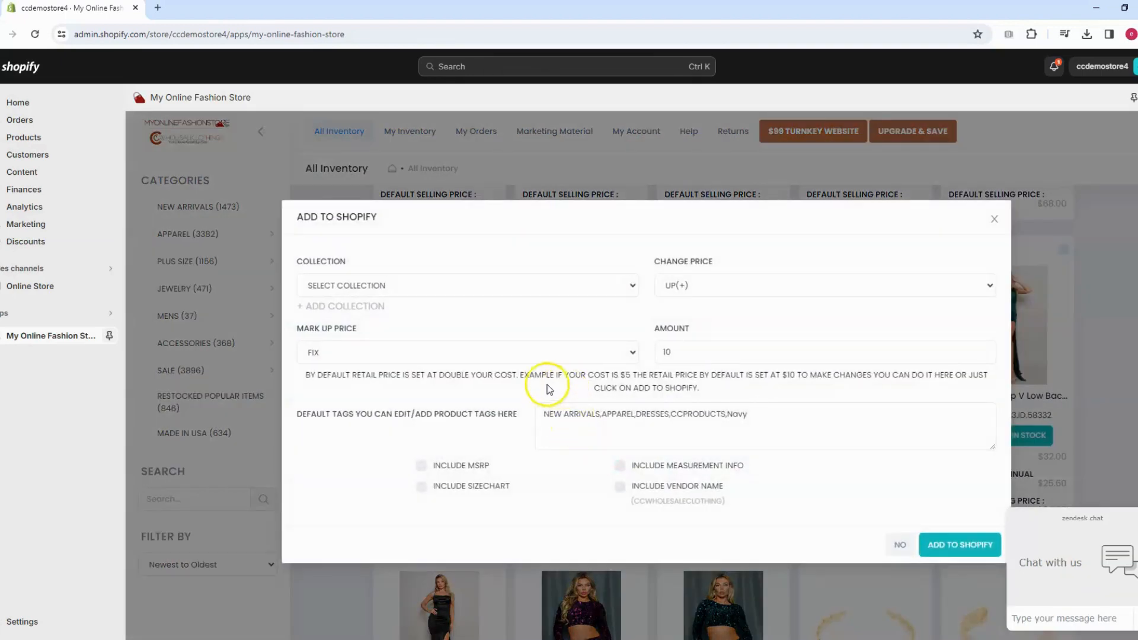
pyautogui.click(315, 355)
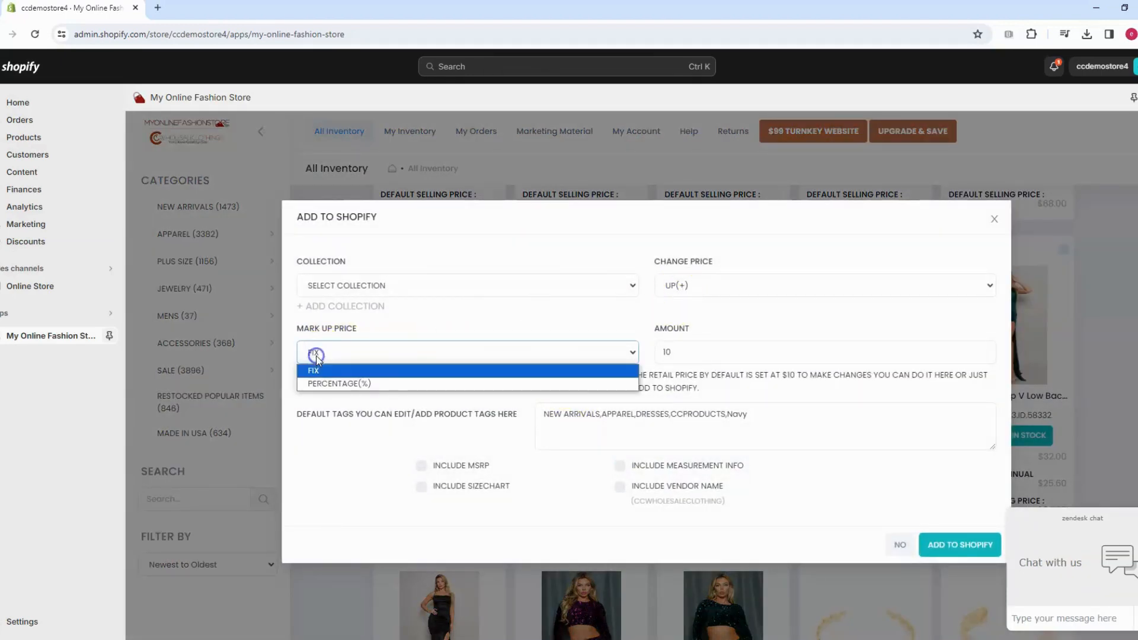
pyautogui.click(326, 383)
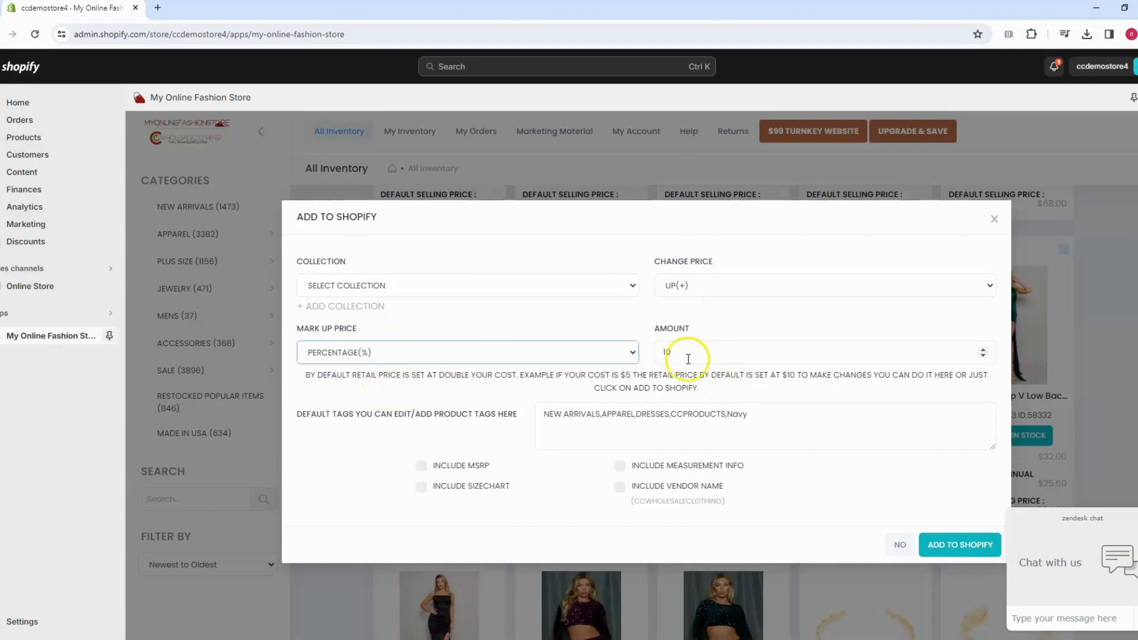
pyautogui.doubleClick(670, 353)
pyautogui.press('BackSpace')
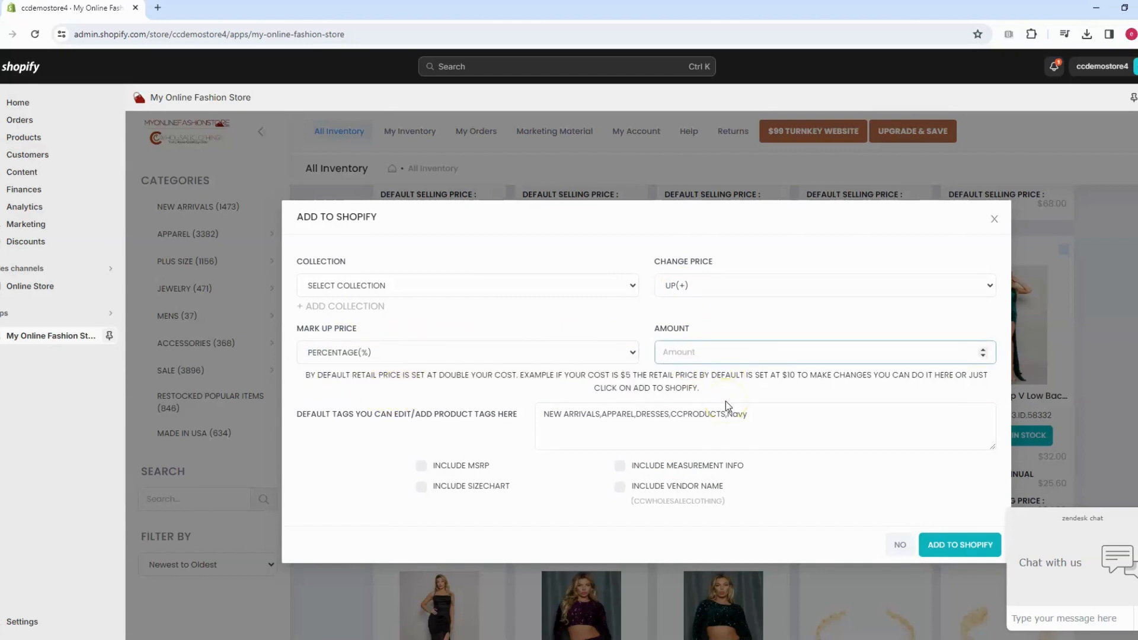
pyautogui.write('20')
pyautogui.click(551, 473)
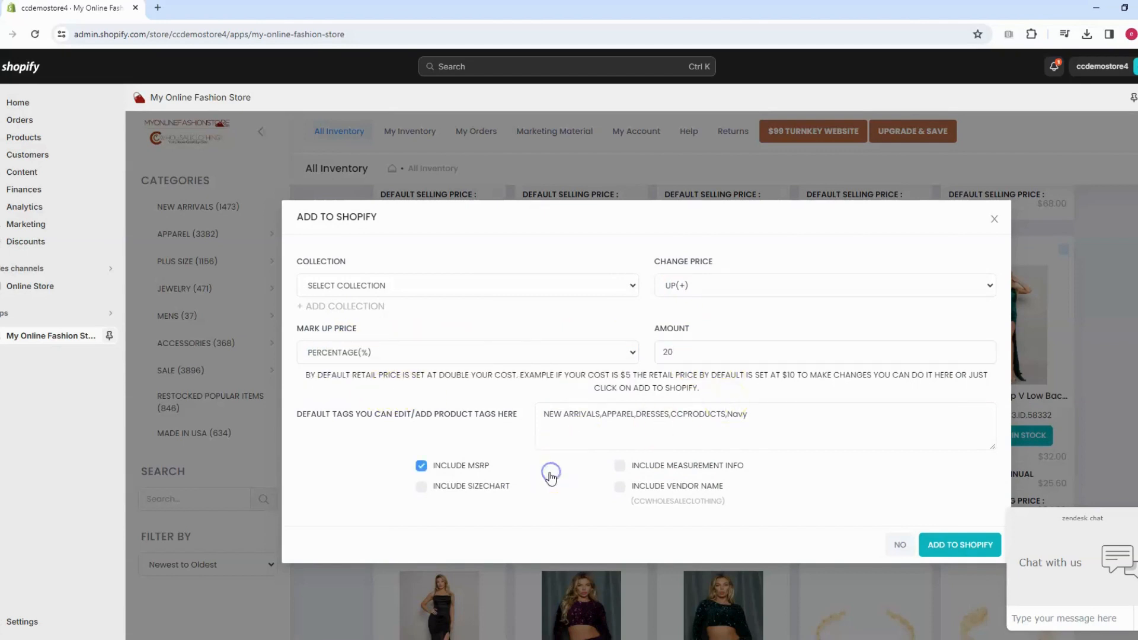
pyautogui.click(422, 465)
pyautogui.click(993, 539)
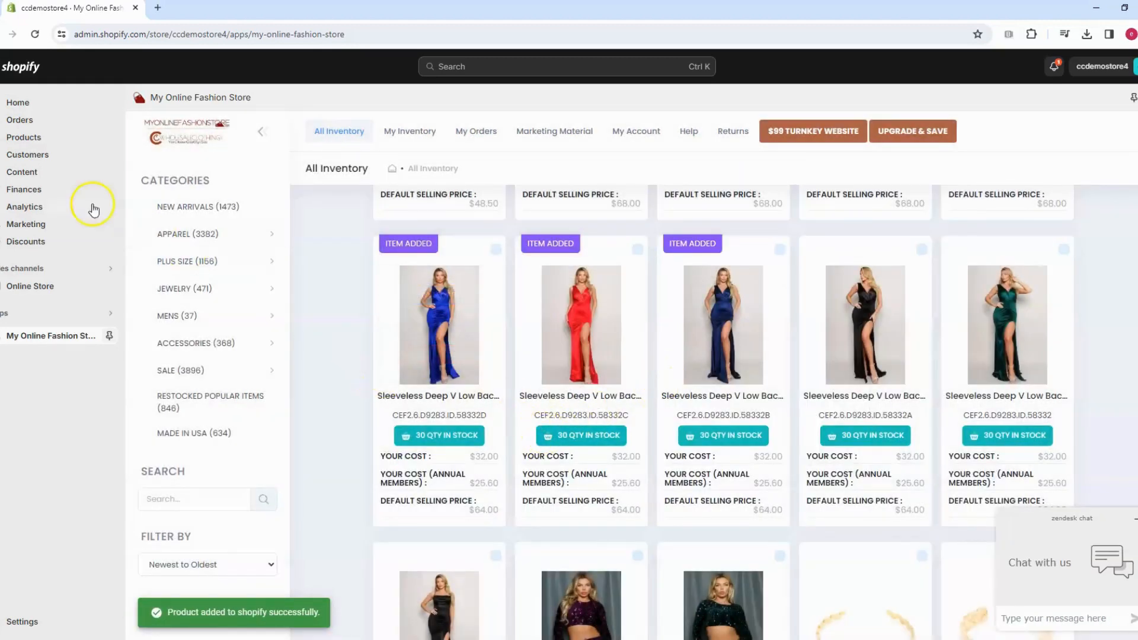
# Sort the store's product list by Created, Newest first, and open the navy maxi dress to check its variant prices
pyautogui.click(34, 141)
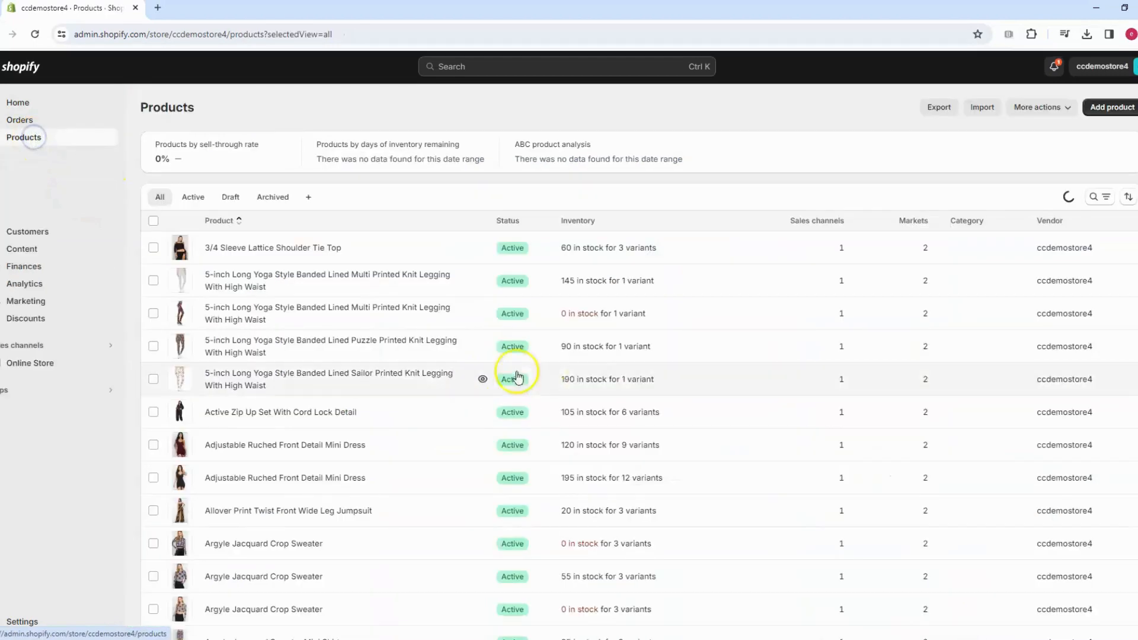
pyautogui.click(1128, 197)
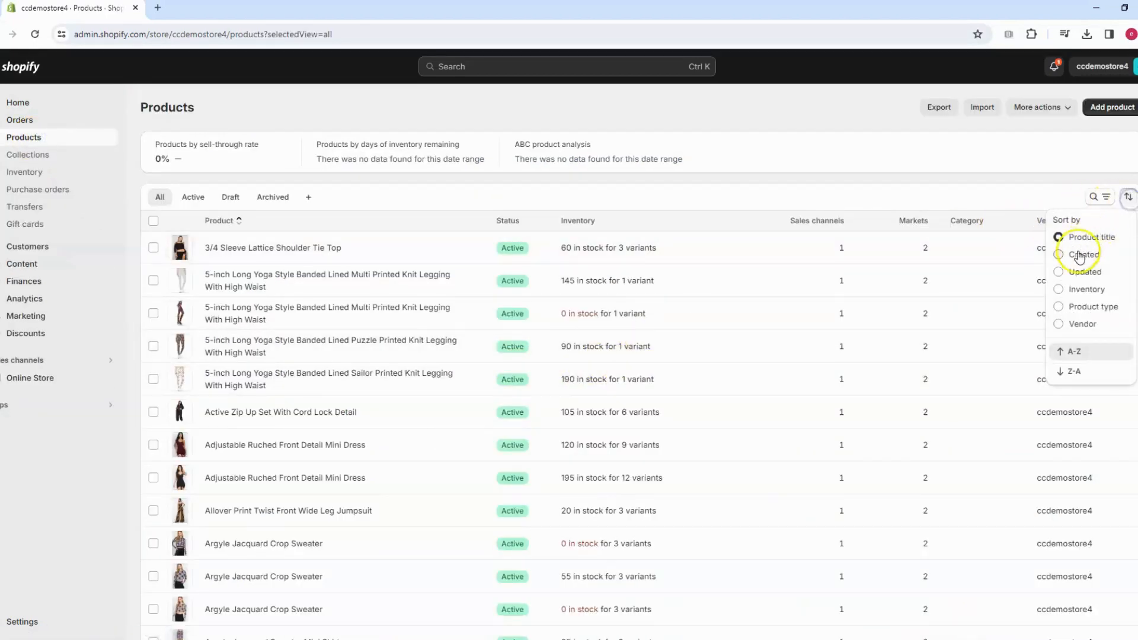
pyautogui.click(1078, 254)
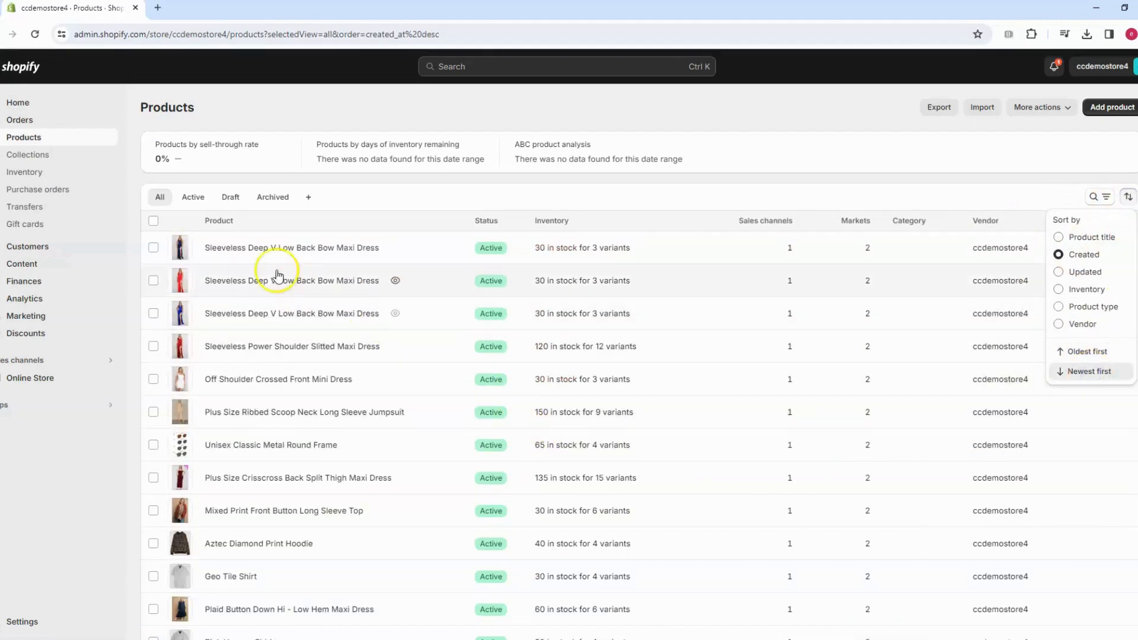
pyautogui.click(265, 249)
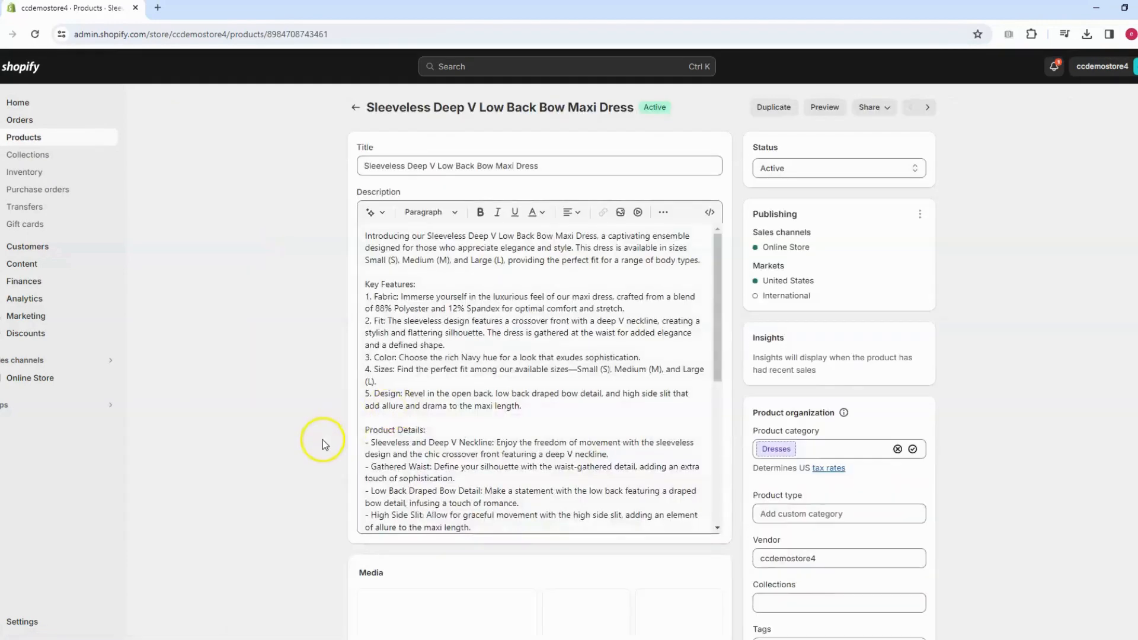
pyautogui.scroll(-5, 321, 443)
pyautogui.scroll(-5, 321, 453)
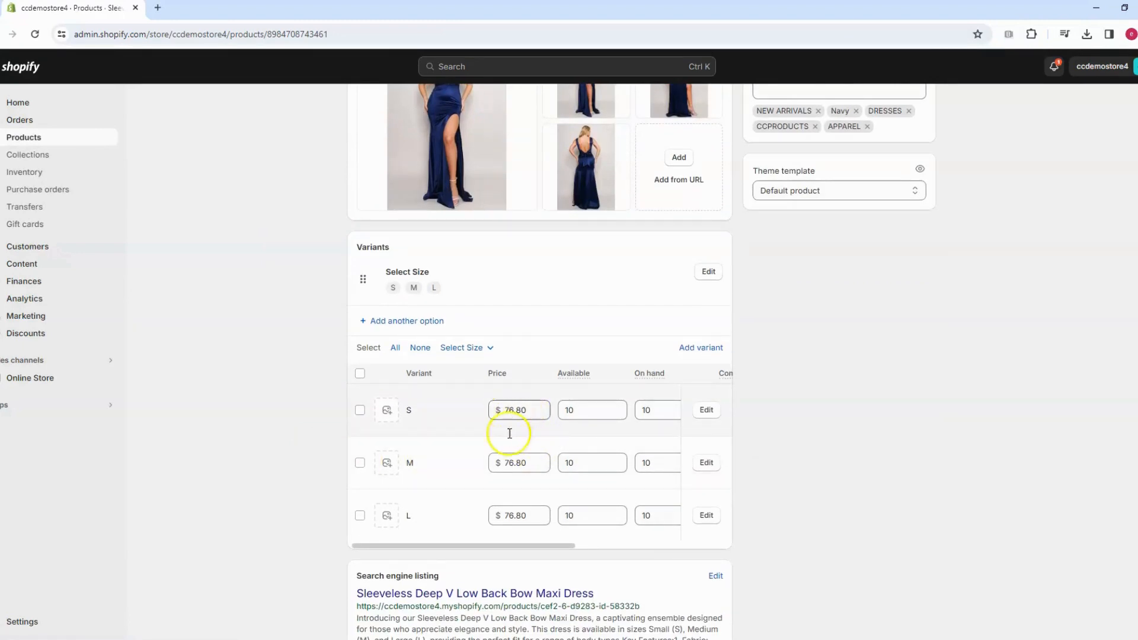
# Switch to Calculator, work out 64 × 0.20 plus 64 to check the dress's marked-up price, and close it
pyautogui.click(374, 637)
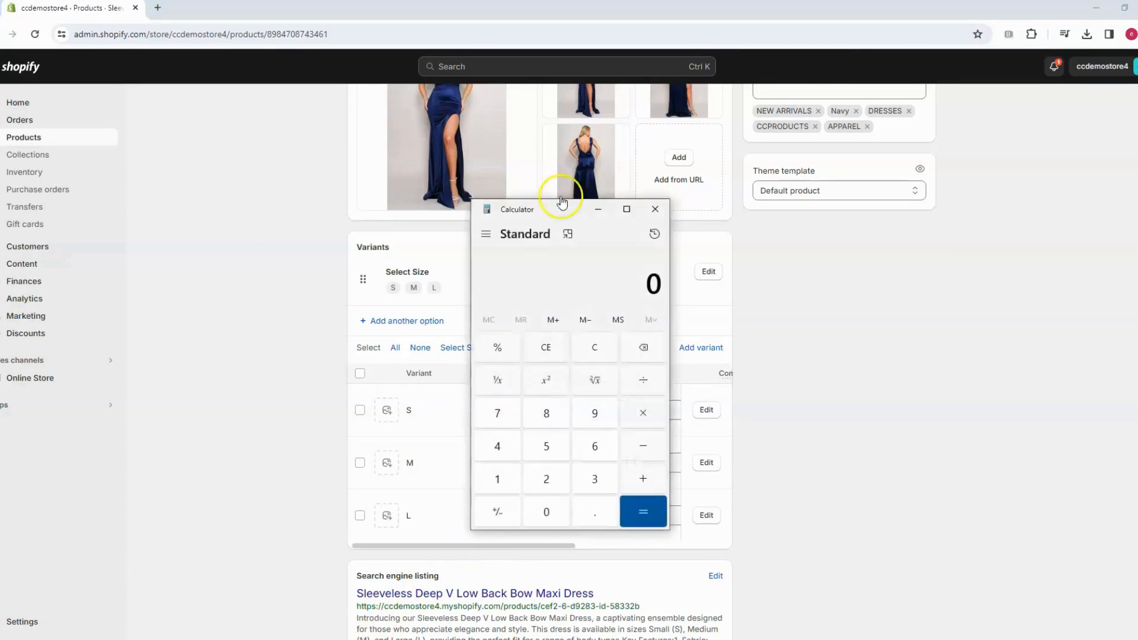
pyautogui.moveTo(535, 217); pyautogui.dragTo(761, 213)
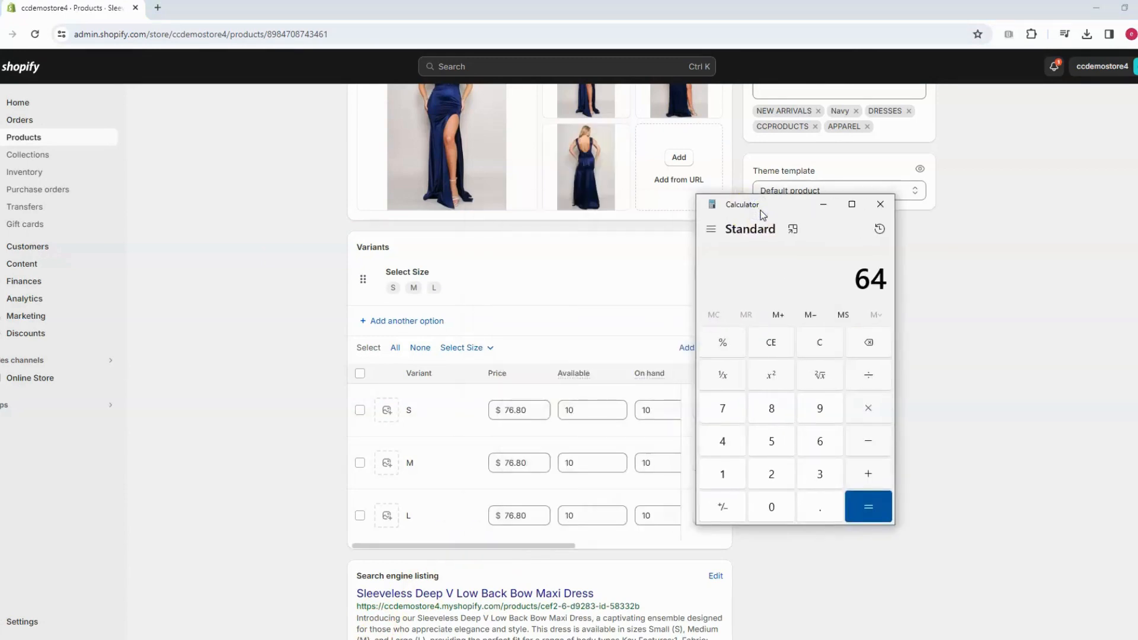
pyautogui.write('0.20')
pyautogui.press('Return')
pyautogui.press('Return')
pyautogui.click(855, 291)
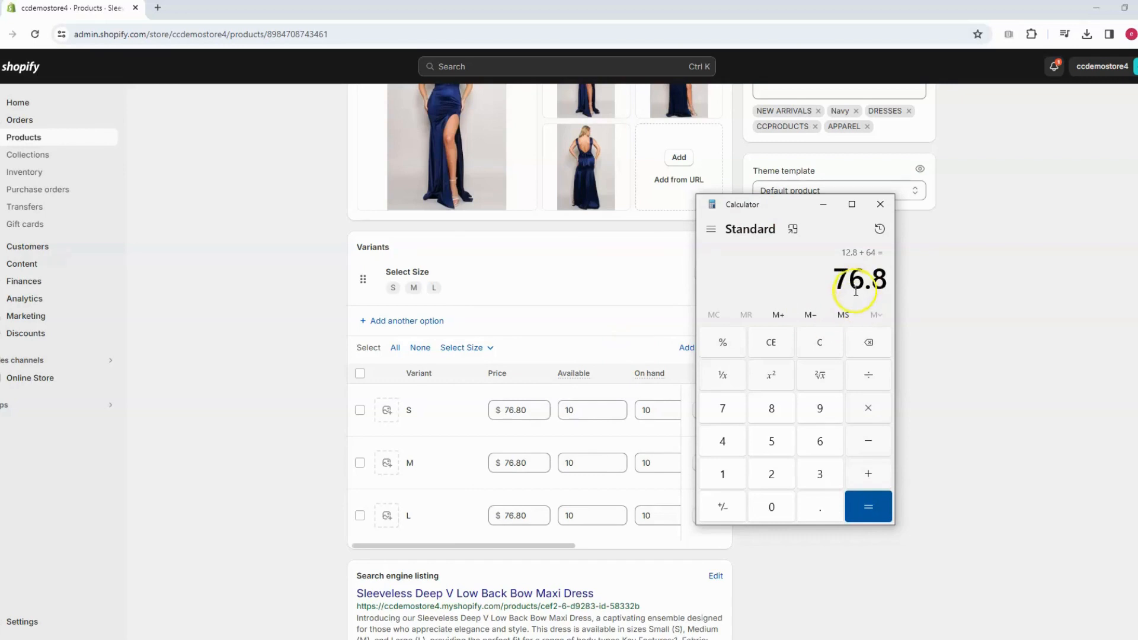
pyautogui.click(881, 205)
# Return to the My Online Fashion Store inventory and review the cards of the added maxi dresses
pyautogui.click(47, 409)
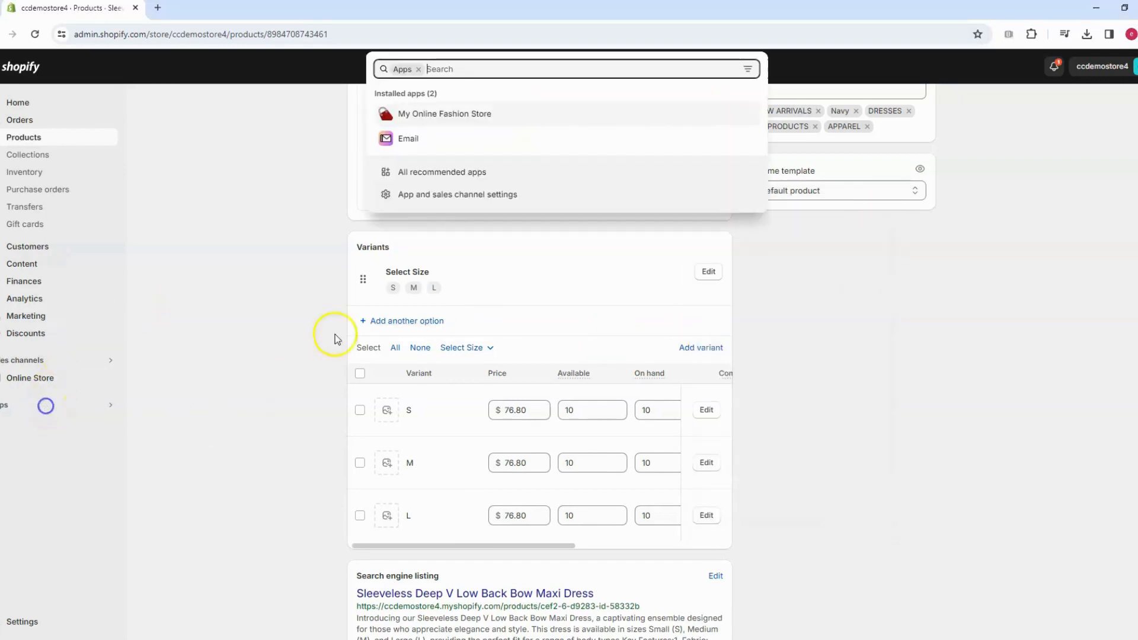
pyautogui.click(470, 112)
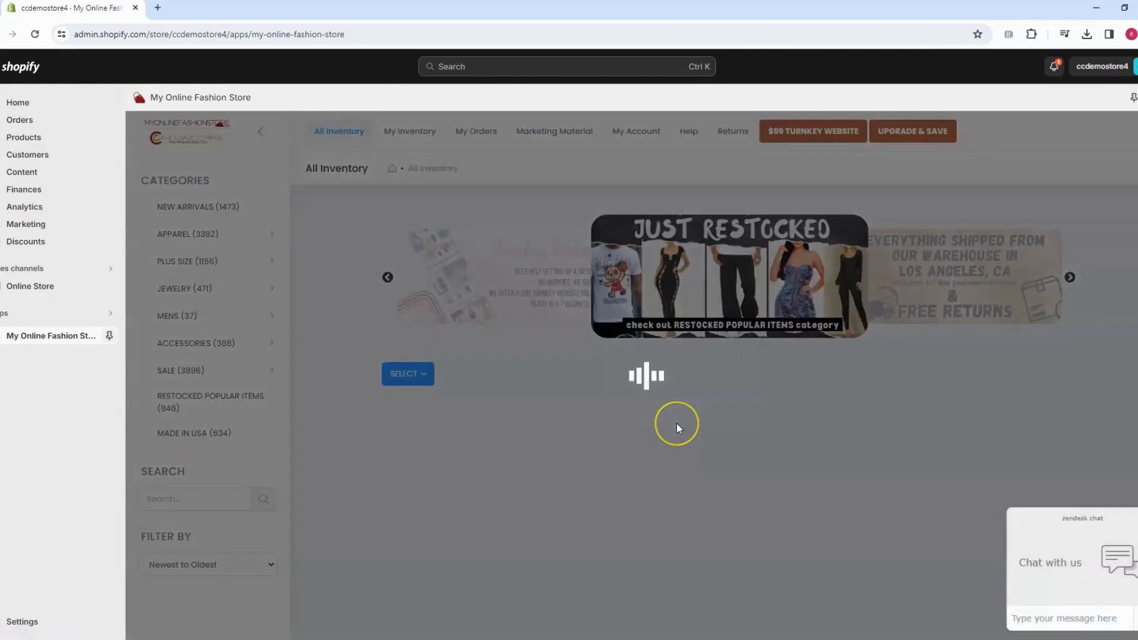
pyautogui.scroll(-2, 678, 426)
pyautogui.scroll(-4, 676, 423)
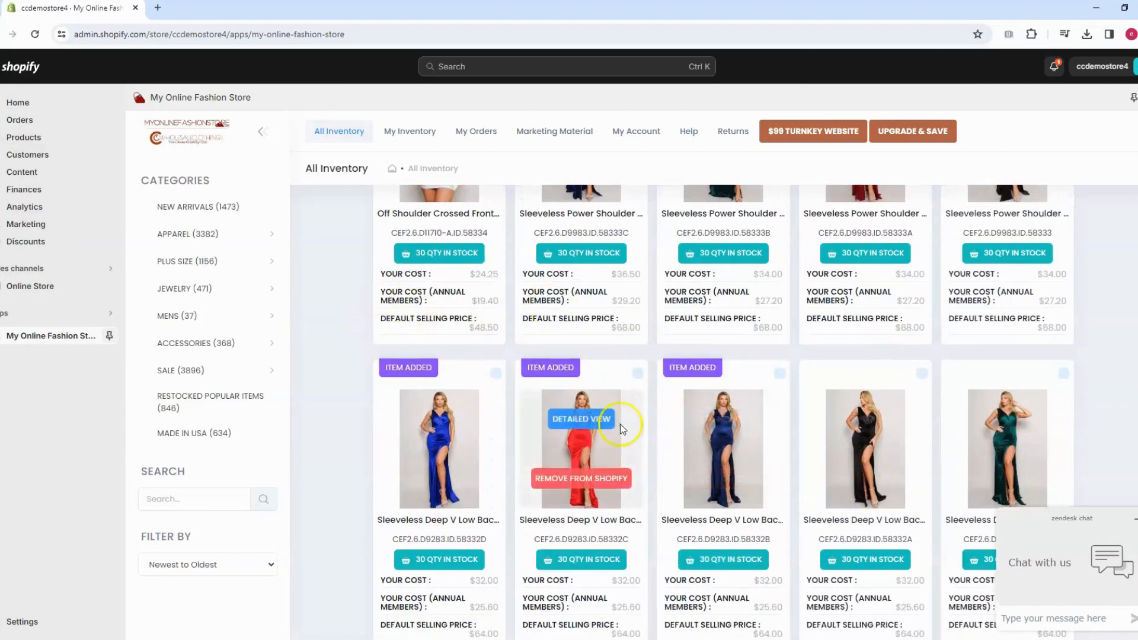
# Reopen the navy maxi dress from the store's products sorted by Created, Newest first, and recheck its variant prices
pyautogui.click(45, 137)
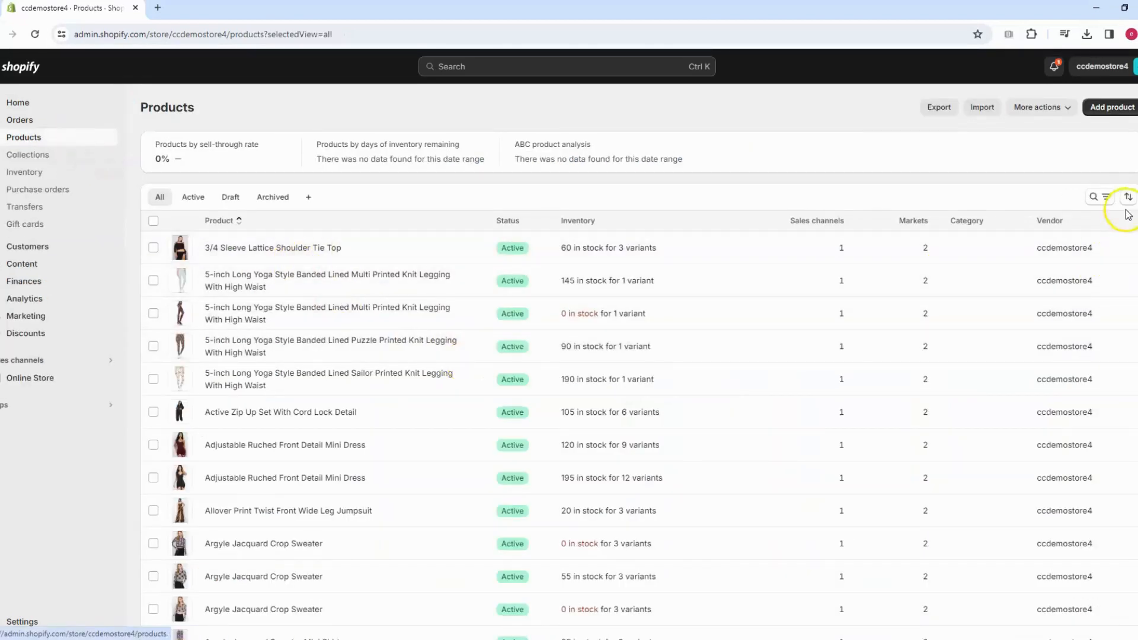
pyautogui.click(1129, 203)
pyautogui.click(1076, 255)
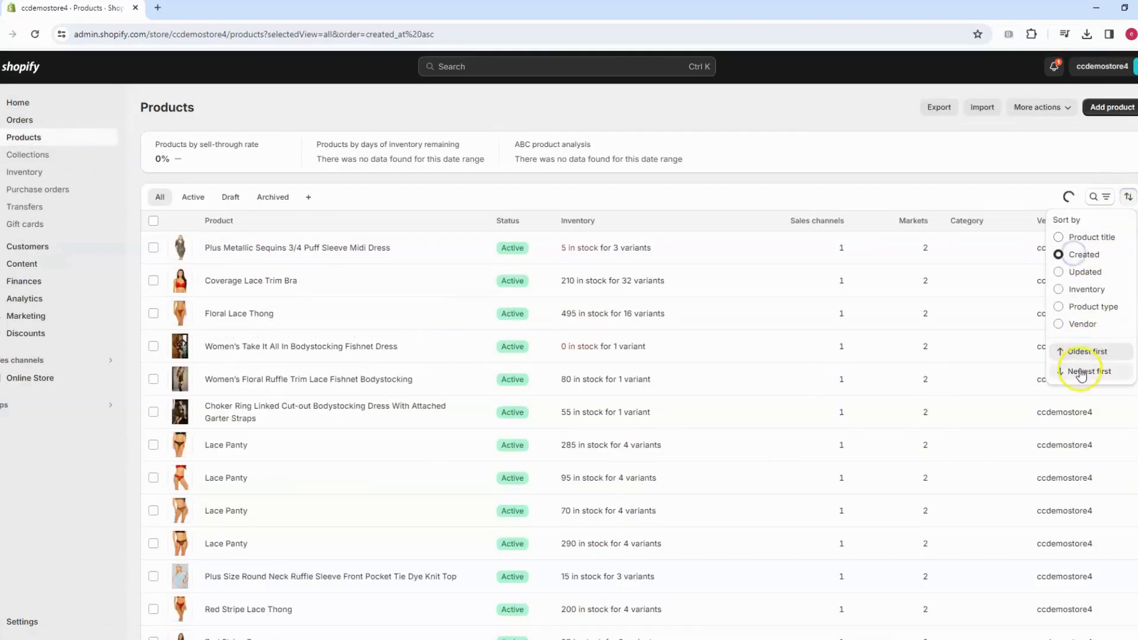
pyautogui.click(1085, 371)
pyautogui.click(234, 249)
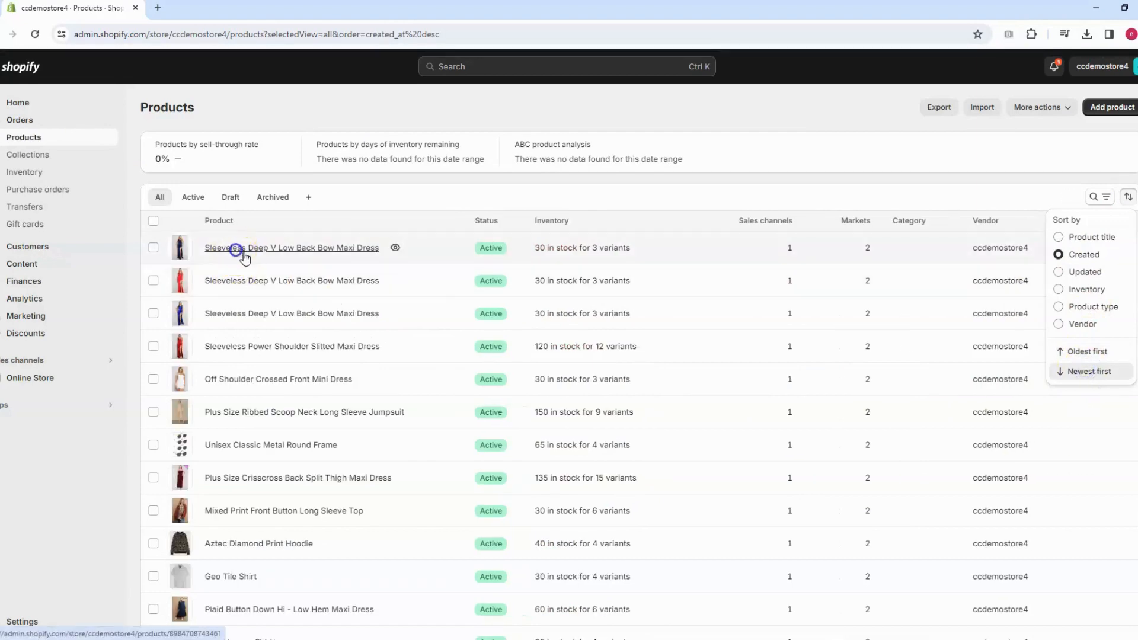
pyautogui.scroll(-10, 310, 443)
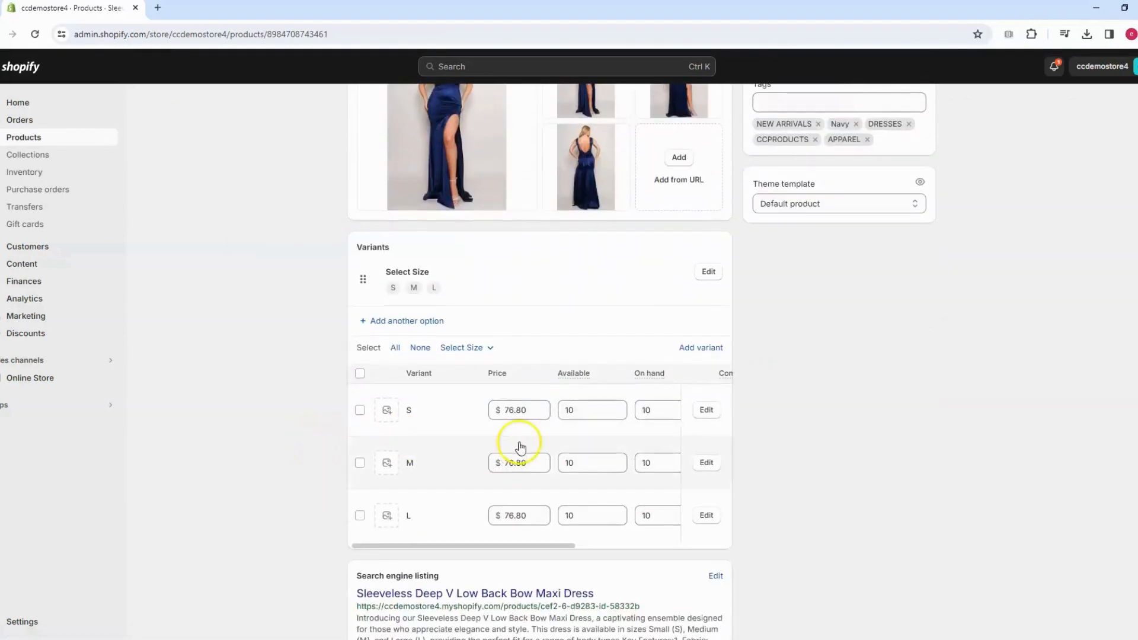
# Return to the My Online Fashion Store inventory and select the Spaghetti Strap maxi dress, both Perfect Night Out Velvet sets, and the Circle Link and Hammered cuff bracelets
pyautogui.click(73, 404)
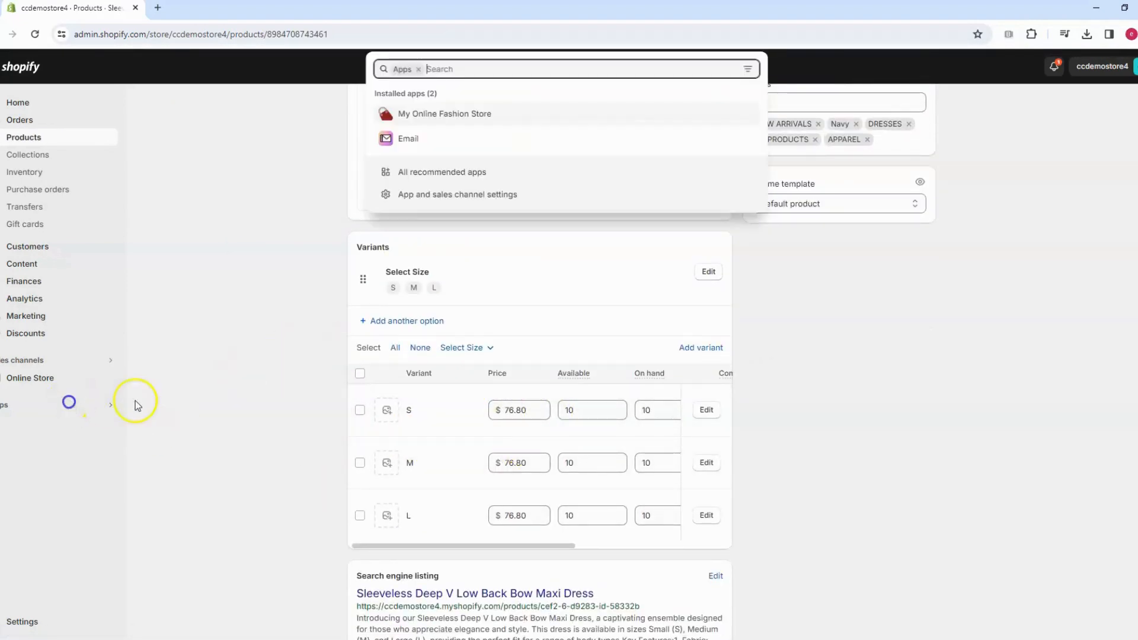
pyautogui.click(417, 115)
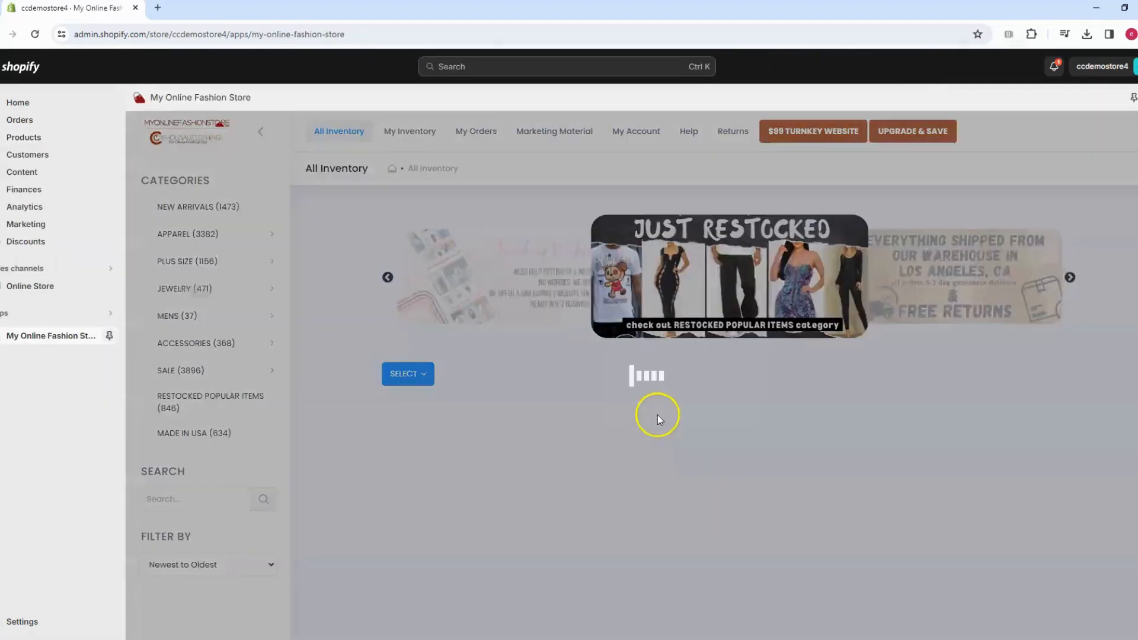
pyautogui.scroll(-7, 748, 470)
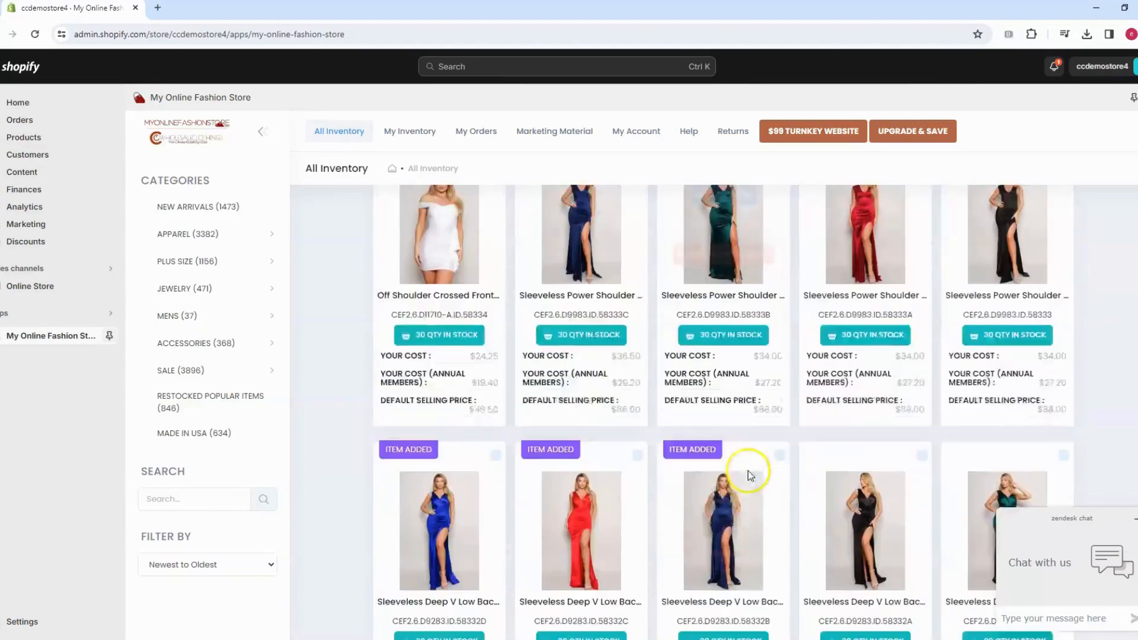
pyautogui.scroll(-4, 748, 474)
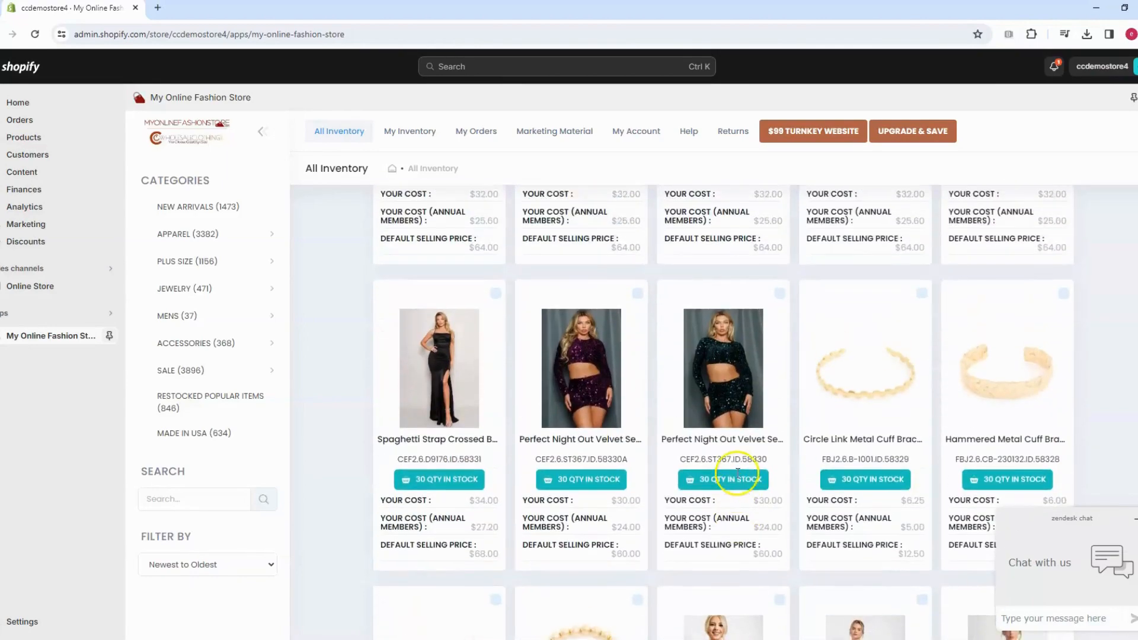
pyautogui.moveTo(611, 427)
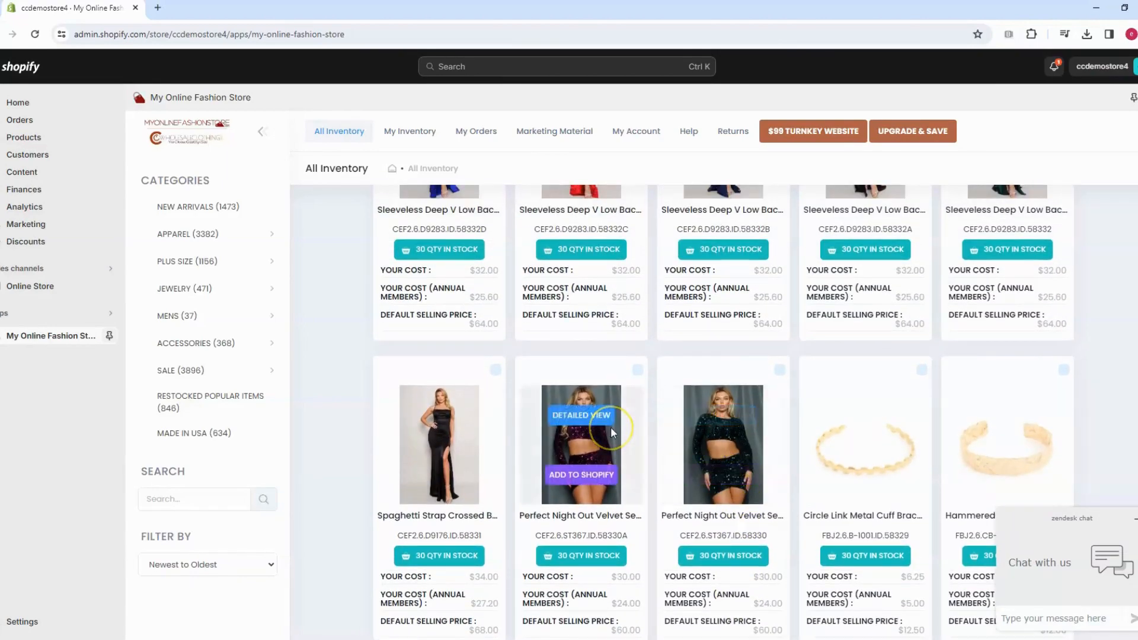
pyautogui.click(495, 369)
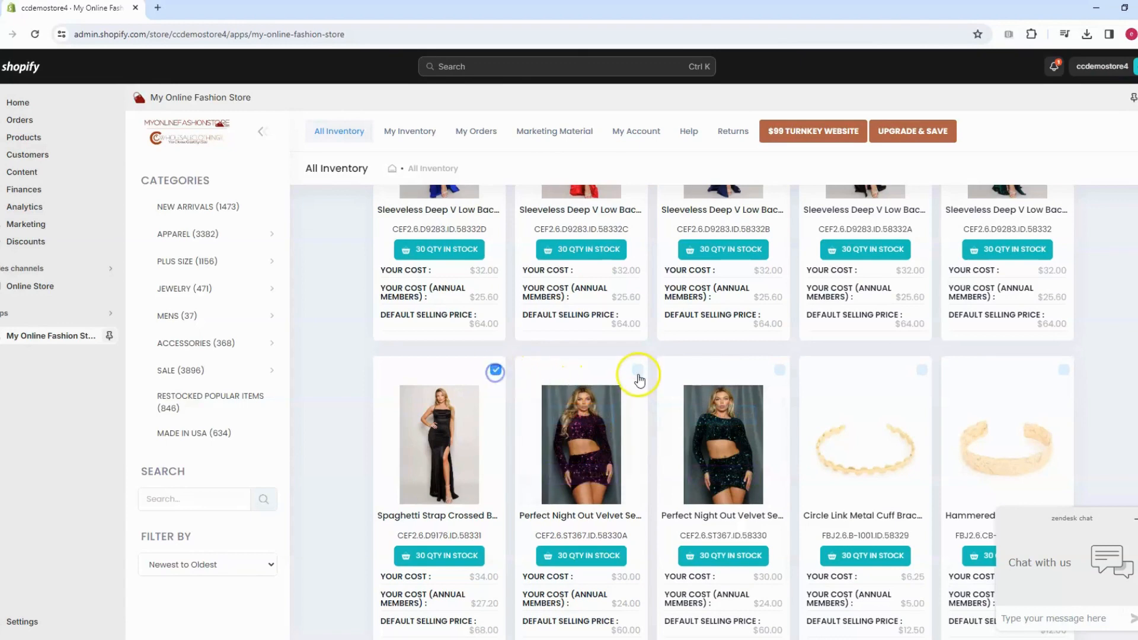
pyautogui.click(638, 369)
pyautogui.click(779, 370)
pyautogui.click(922, 370)
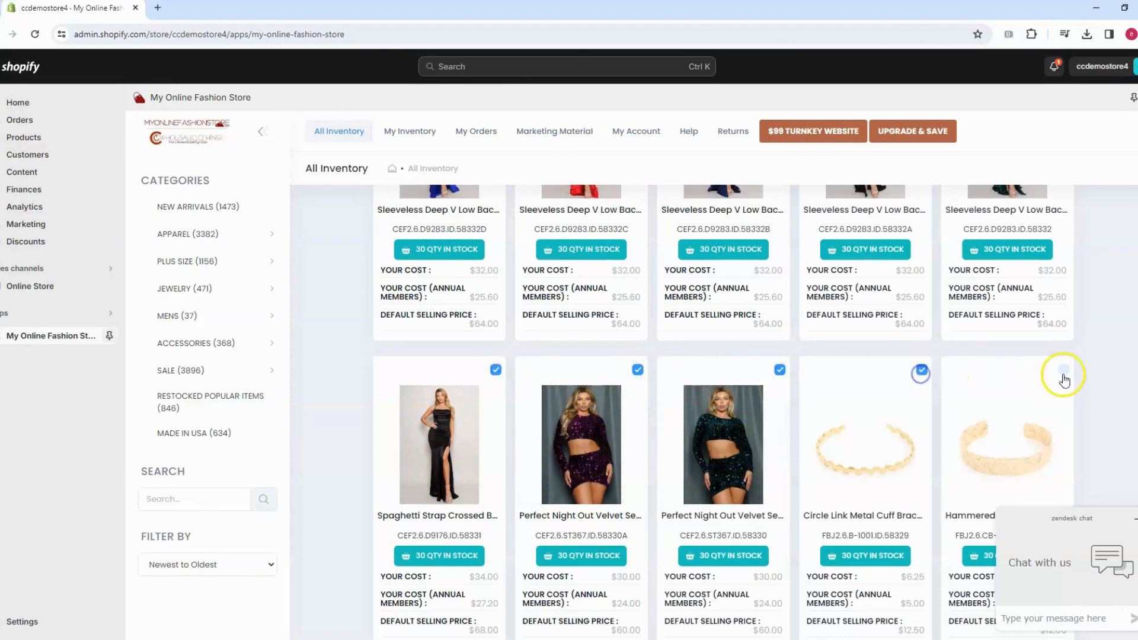
pyautogui.click(1065, 370)
# Add the five selected products to Shopify together with a fixed upward markup of 5
pyautogui.scroll(-1, 996, 421)
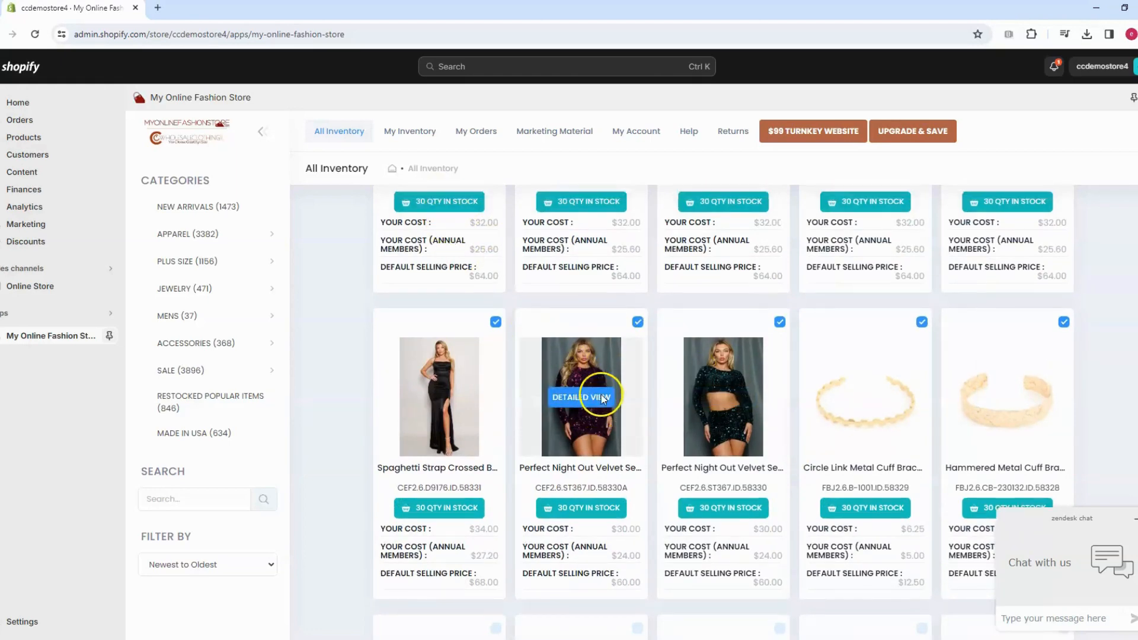
pyautogui.scroll(4, 592, 396)
pyautogui.scroll(-3, 605, 469)
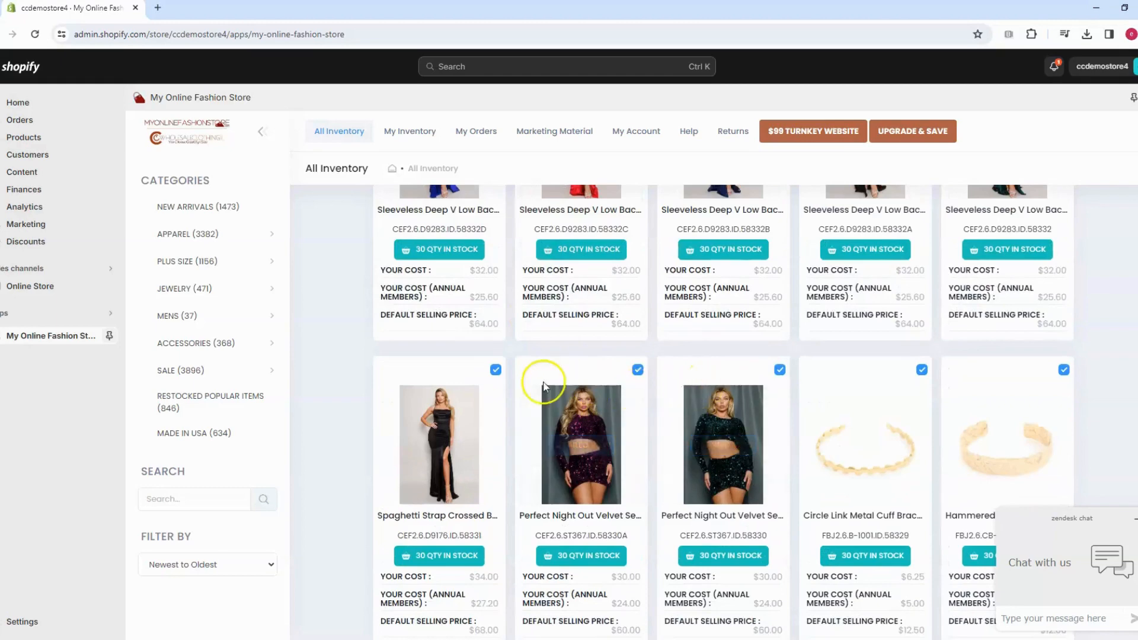
pyautogui.scroll(10, 515, 329)
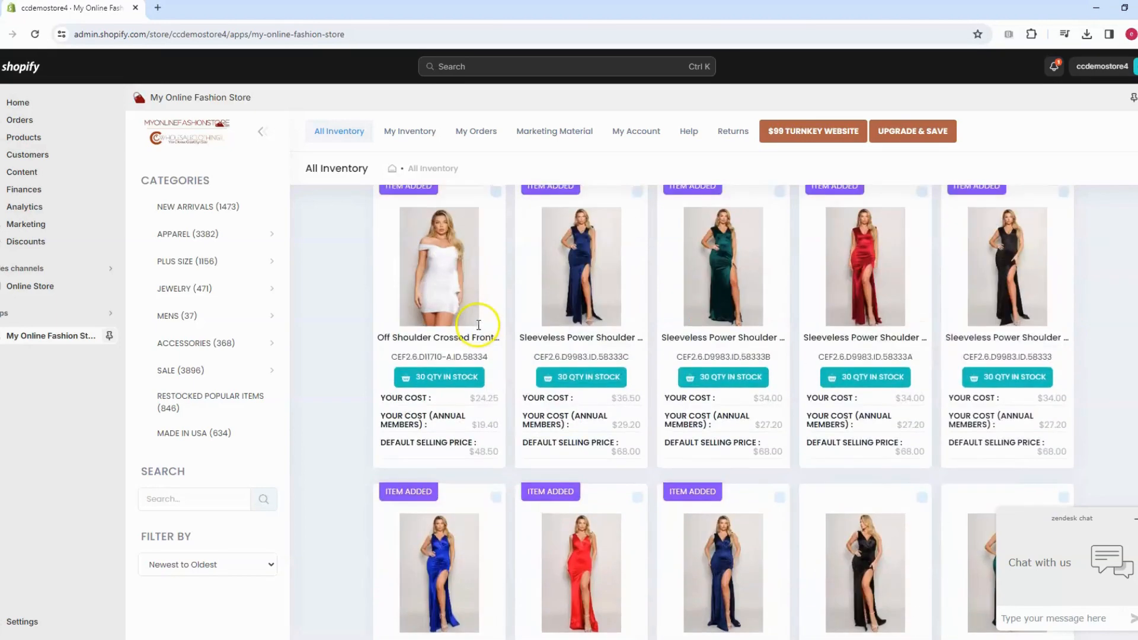
pyautogui.click(627, 375)
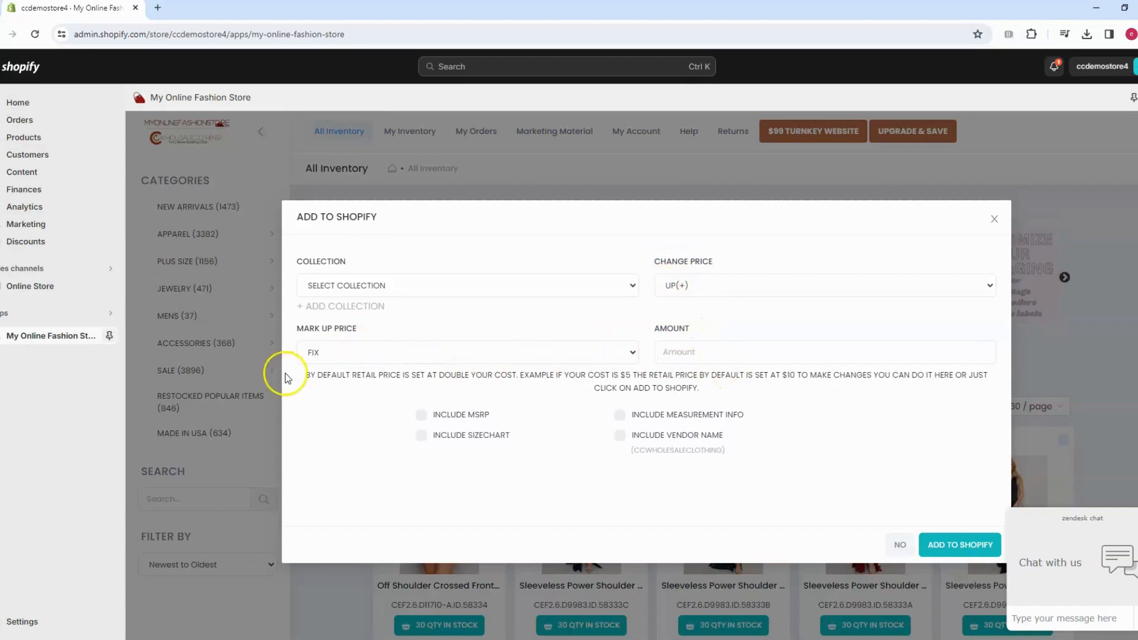
pyautogui.click(681, 353)
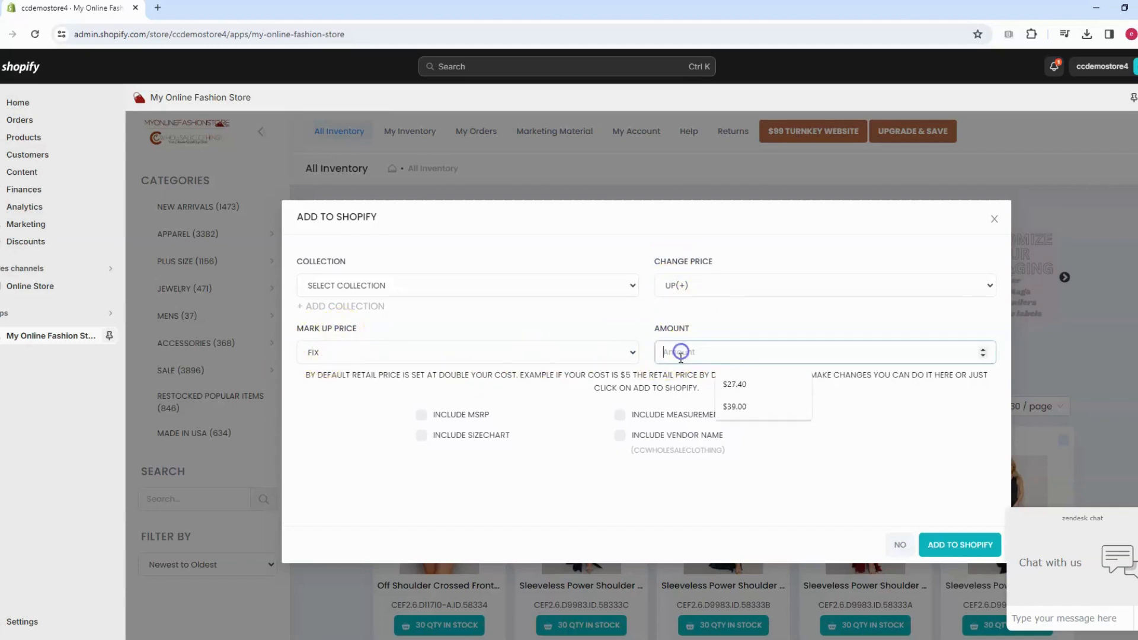
pyautogui.write('5')
pyautogui.click(591, 458)
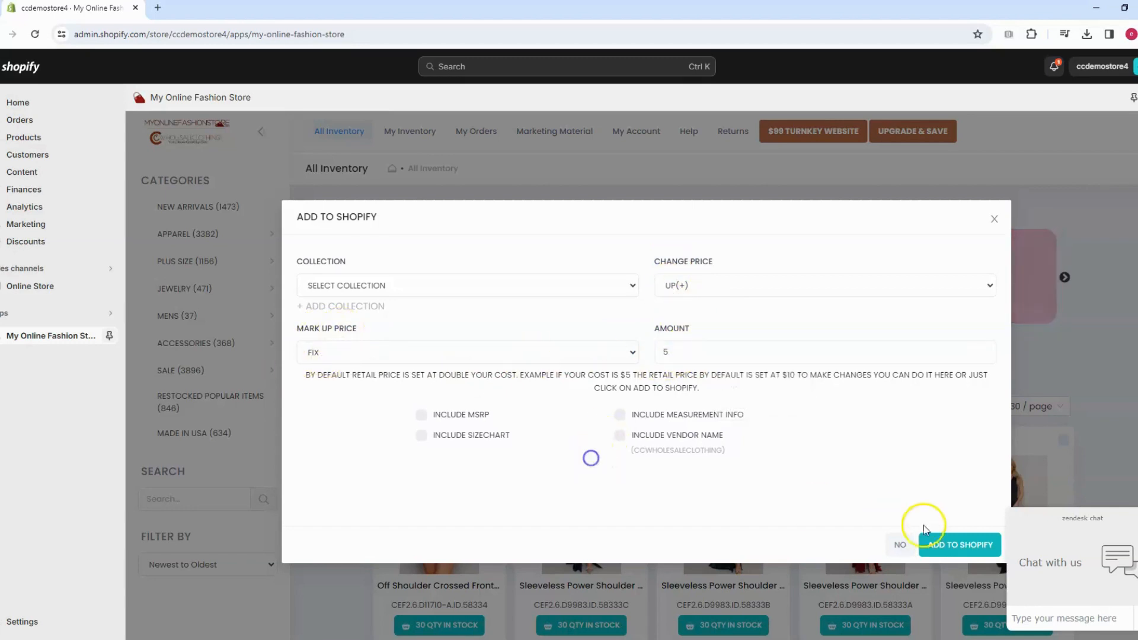
pyautogui.click(930, 543)
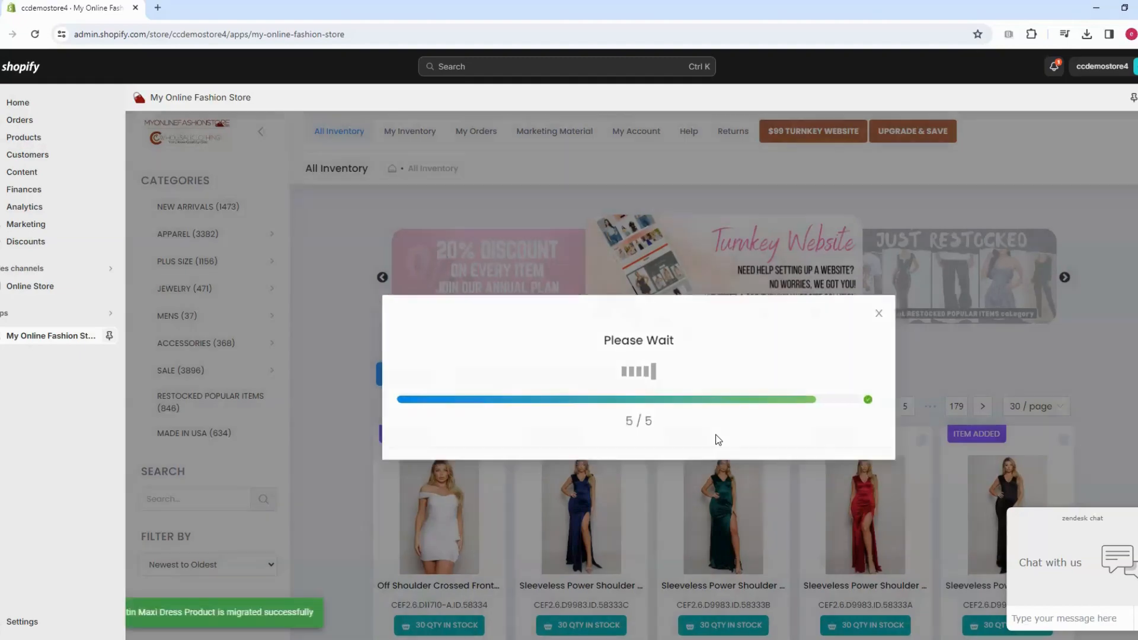
# Compare the Circle Link Metal Cuff Bracelet's default selling price with its variant prices in the store's products sorted by Created, Newest first
pyautogui.scroll(-10, 719, 443)
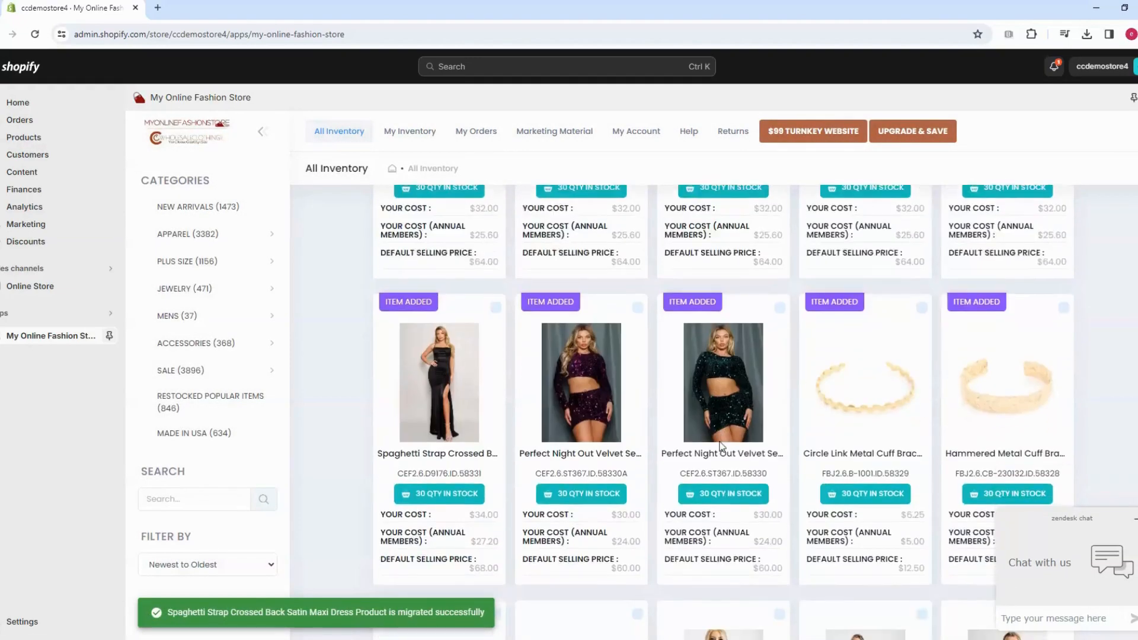
pyautogui.scroll(-1, 722, 447)
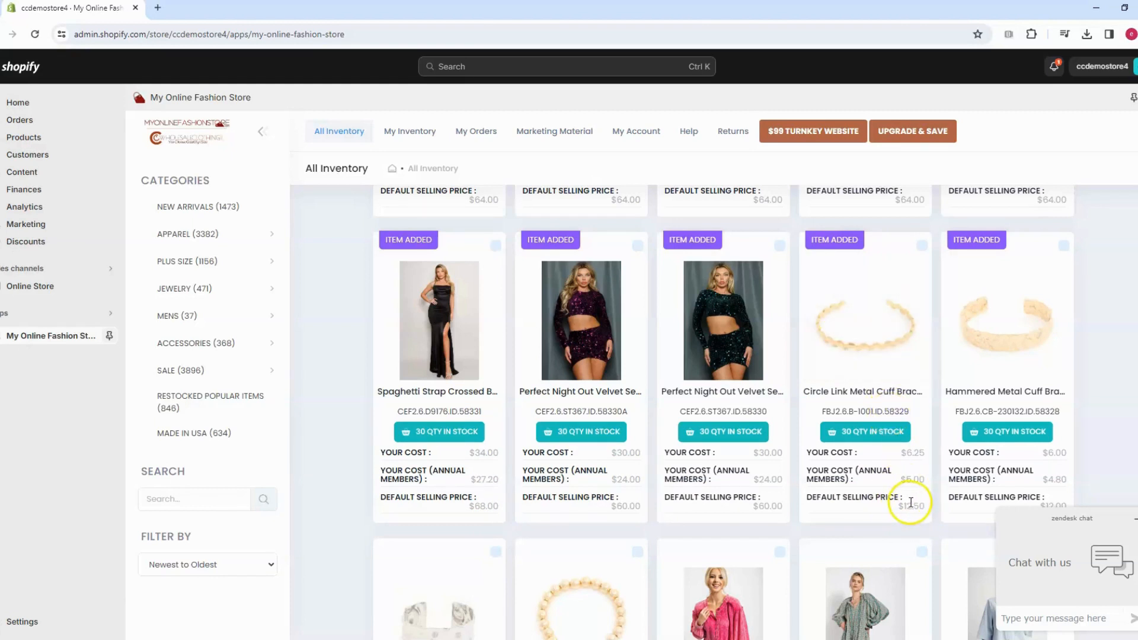
pyautogui.click(47, 142)
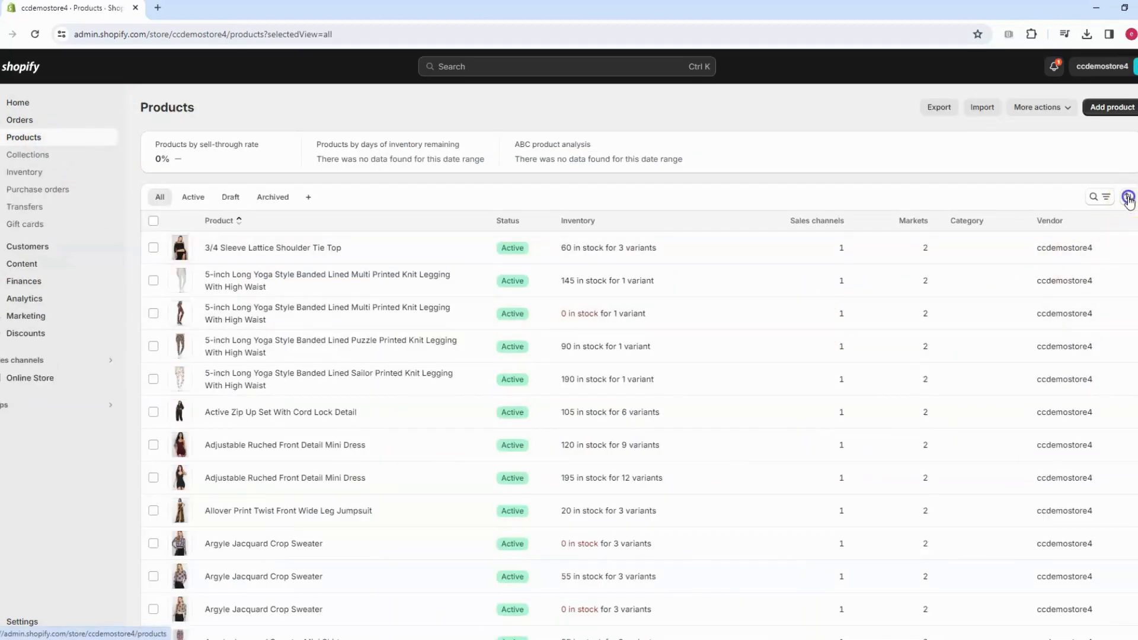
pyautogui.click(1129, 198)
pyautogui.click(1059, 254)
pyautogui.click(1089, 373)
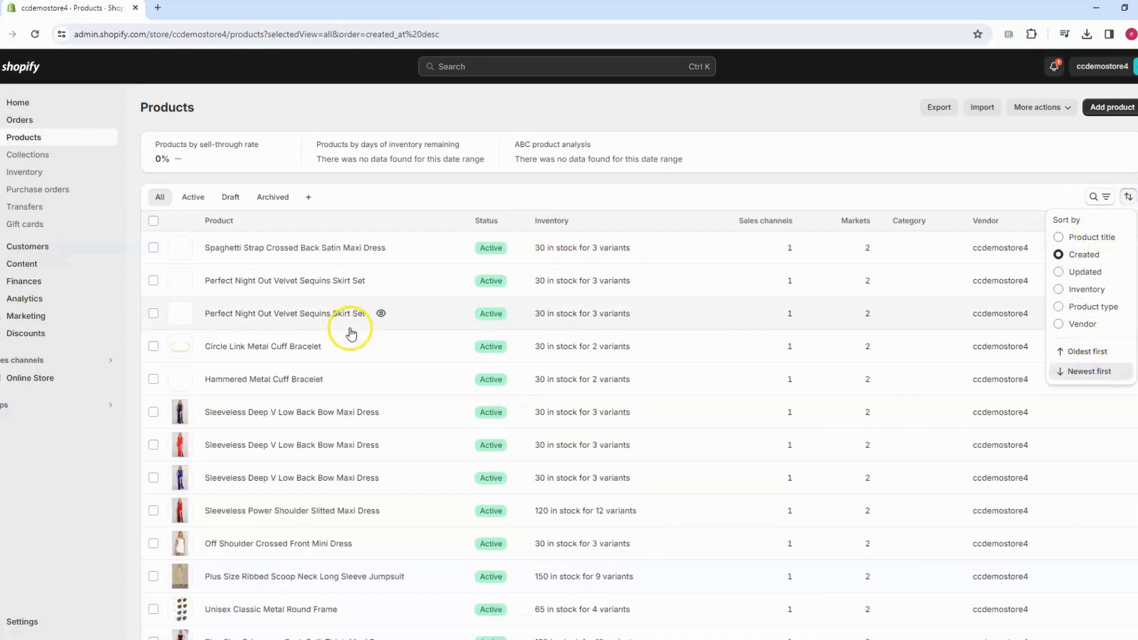
pyautogui.click(232, 345)
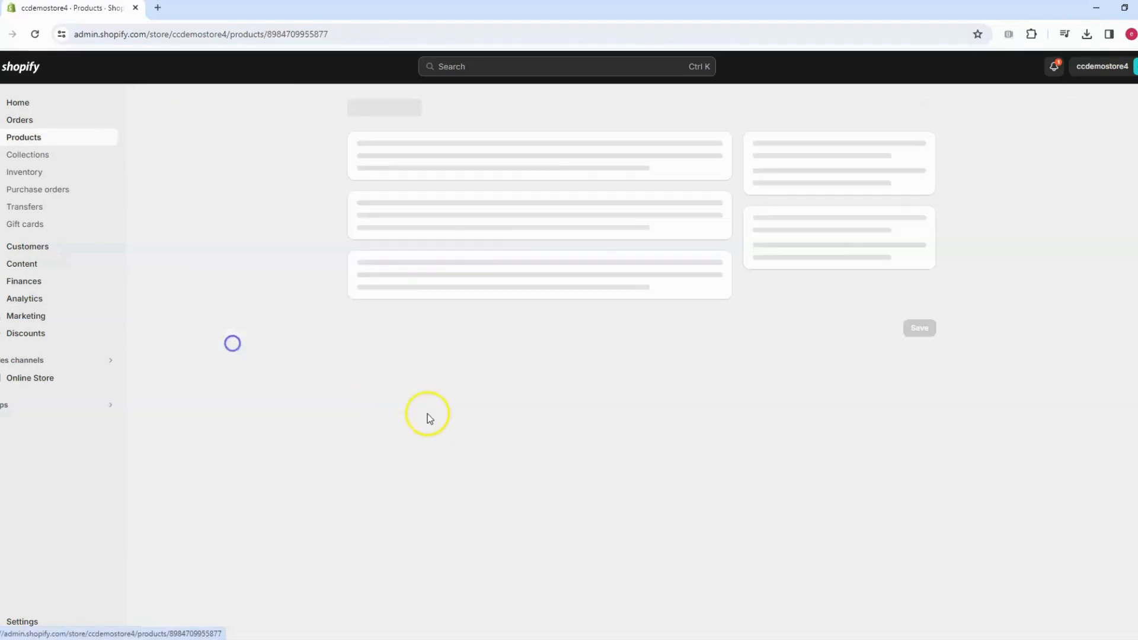
pyautogui.scroll(-8, 311, 467)
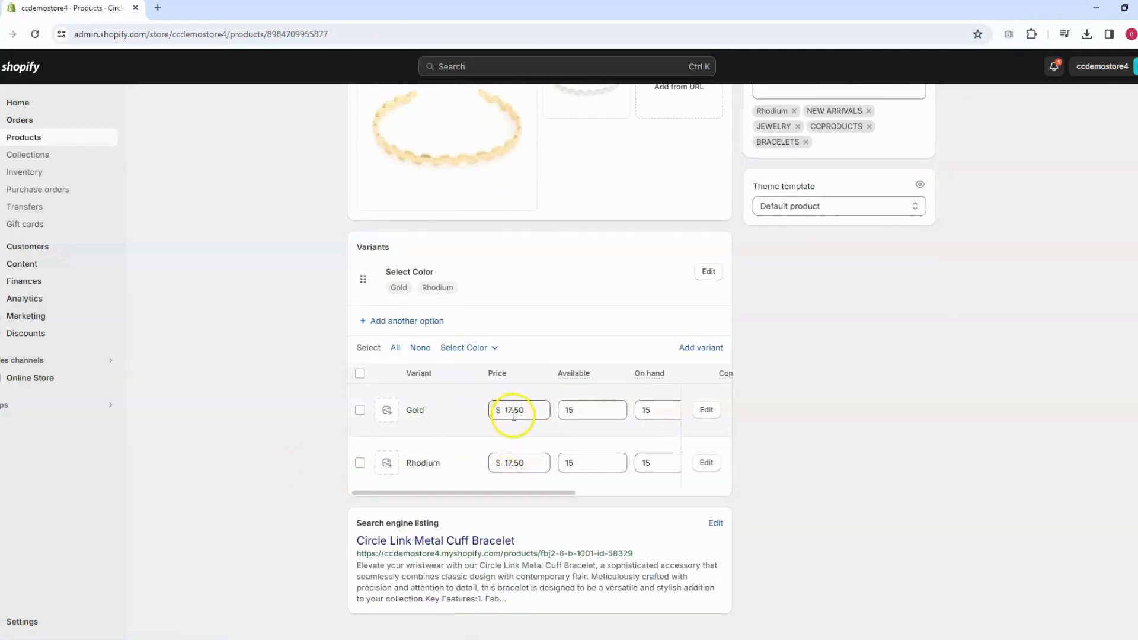
# Return from the bracelet's product page to the My Online Fashion Store inventory
pyautogui.click(91, 407)
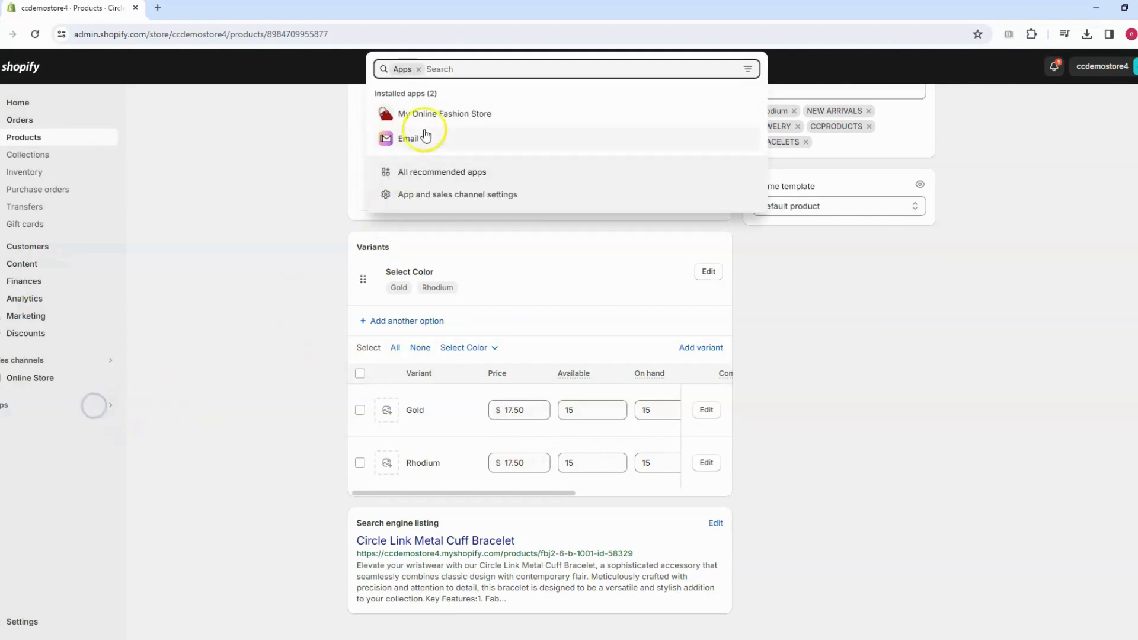
pyautogui.click(427, 114)
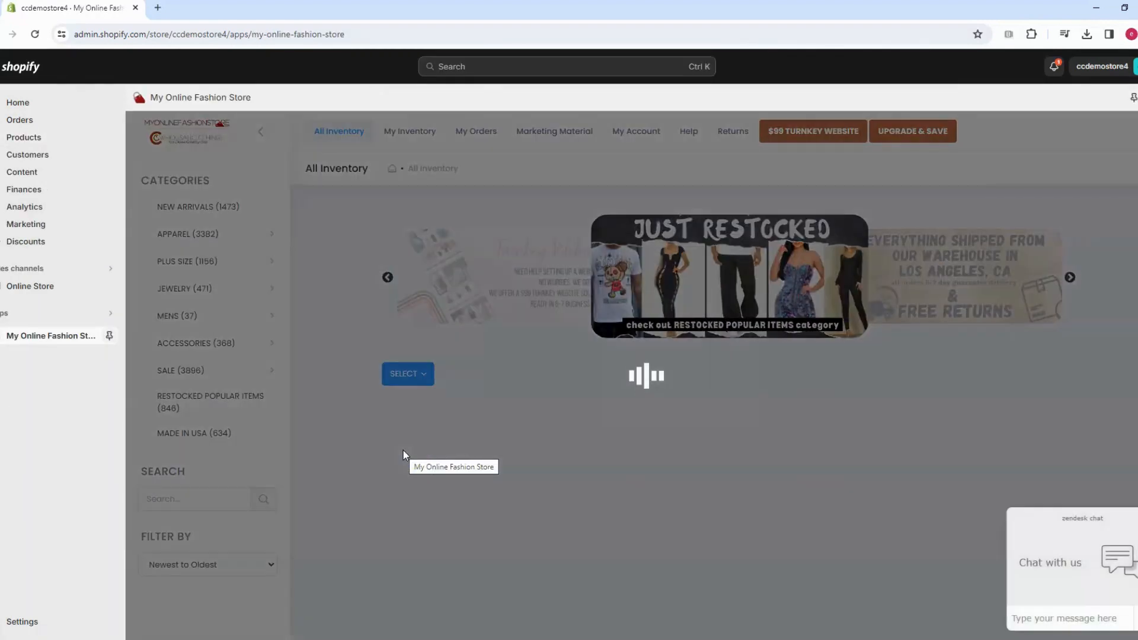
pyautogui.scroll(-1, 500, 425)
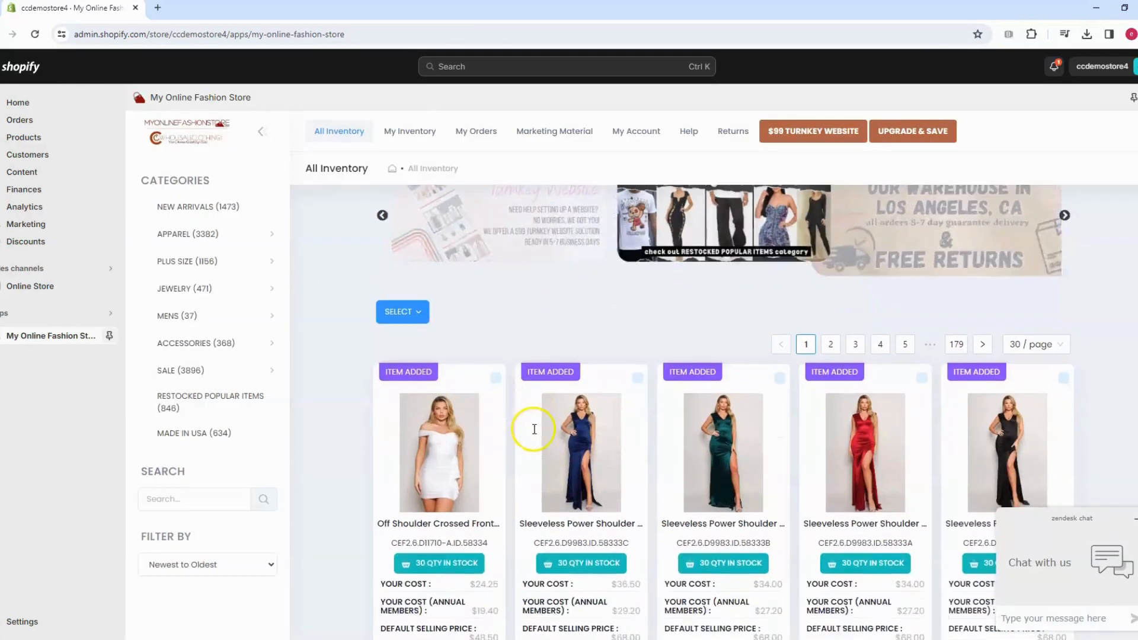